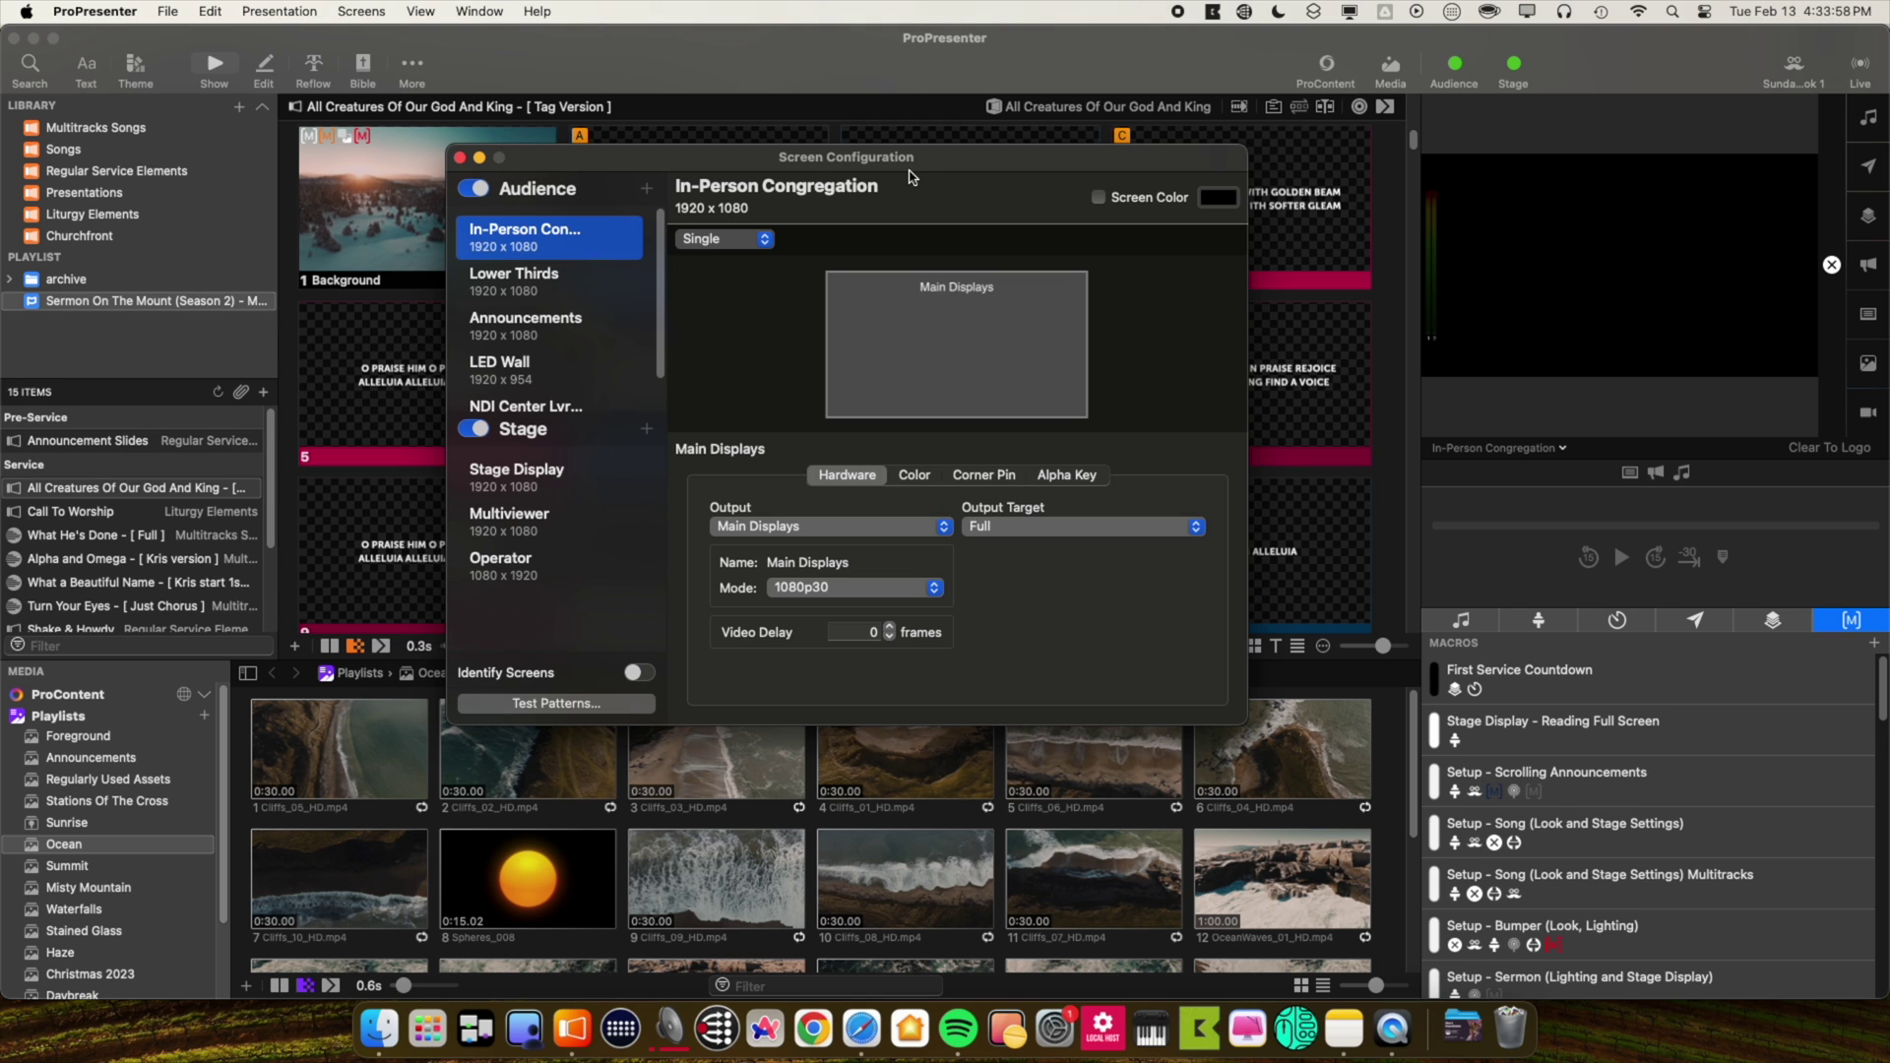
- Show the In-Person Congregation output list and the LED Wall format submenu
{"action": "left_click", "coordinate": [775, 529]}
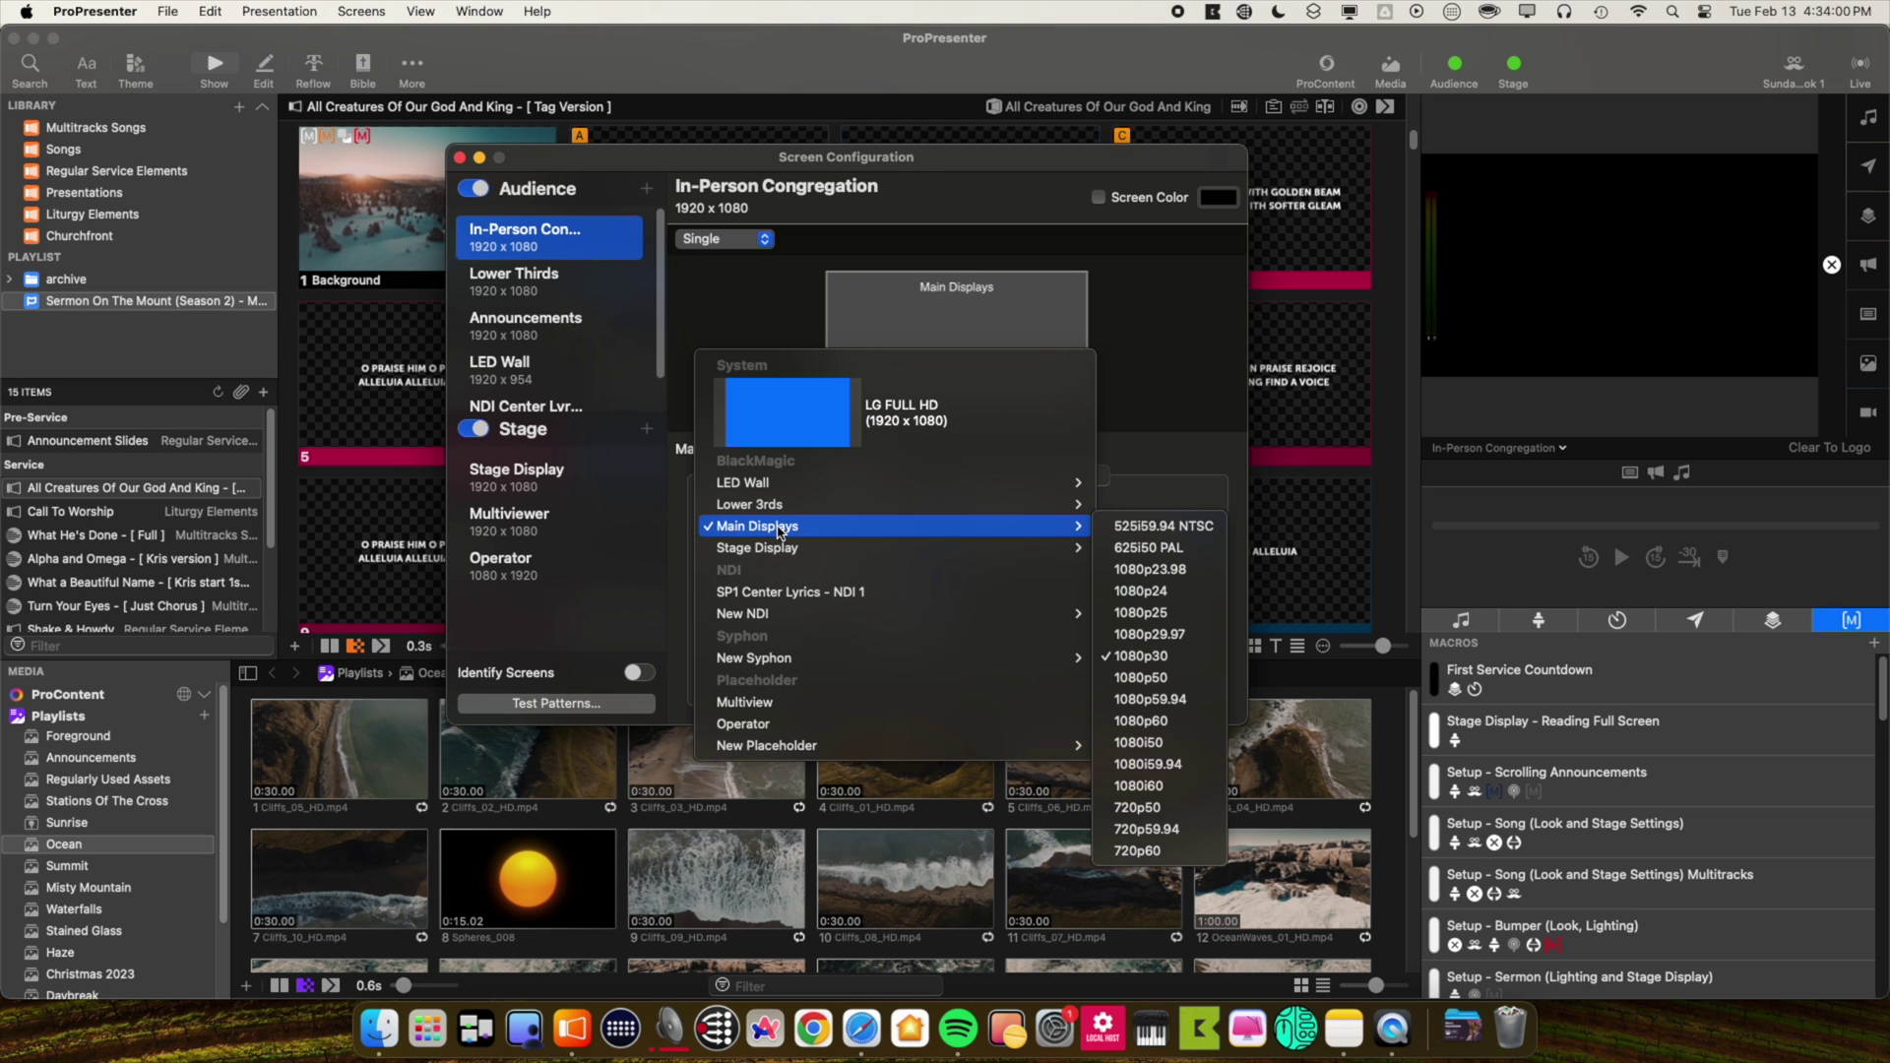
{"action": "mouse_move", "coordinate": [760, 489]}
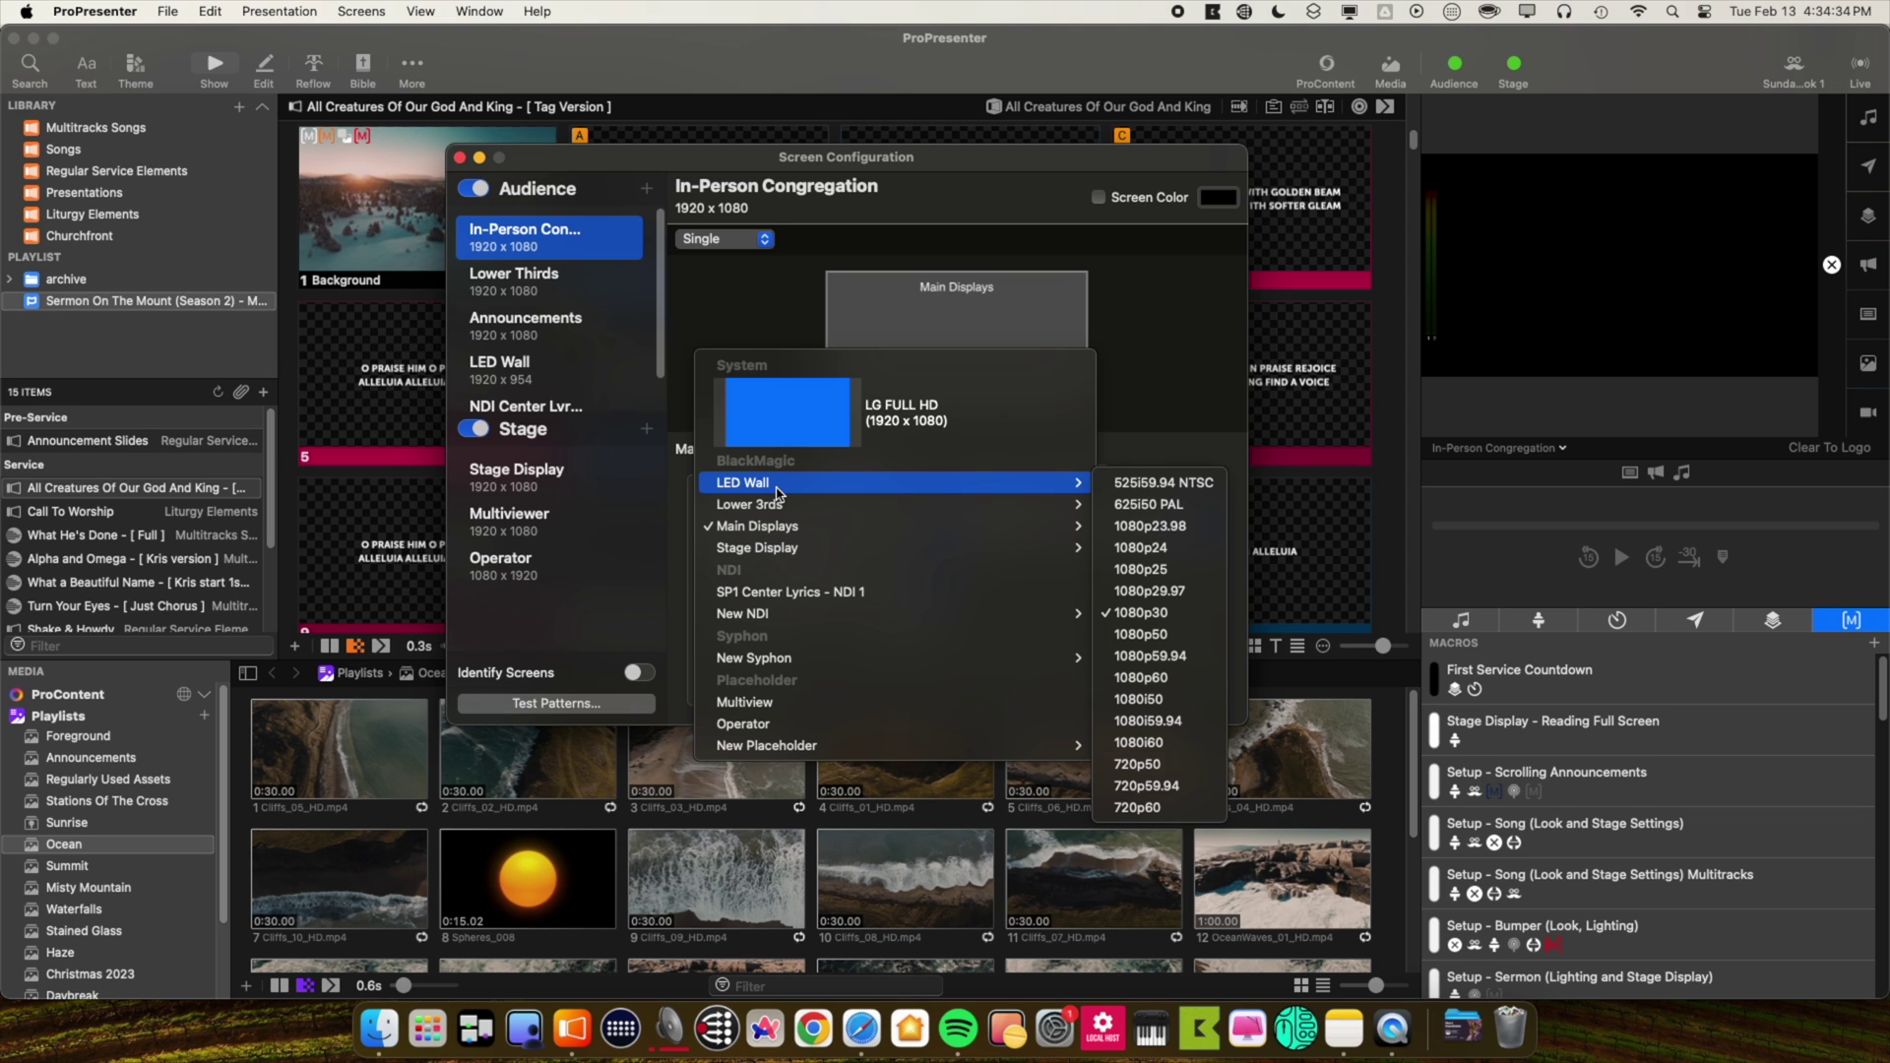
- Select the LED Wall audience screen to show its 1920 x 954 custom-target settings
{"action": "left_click", "coordinate": [573, 366]}
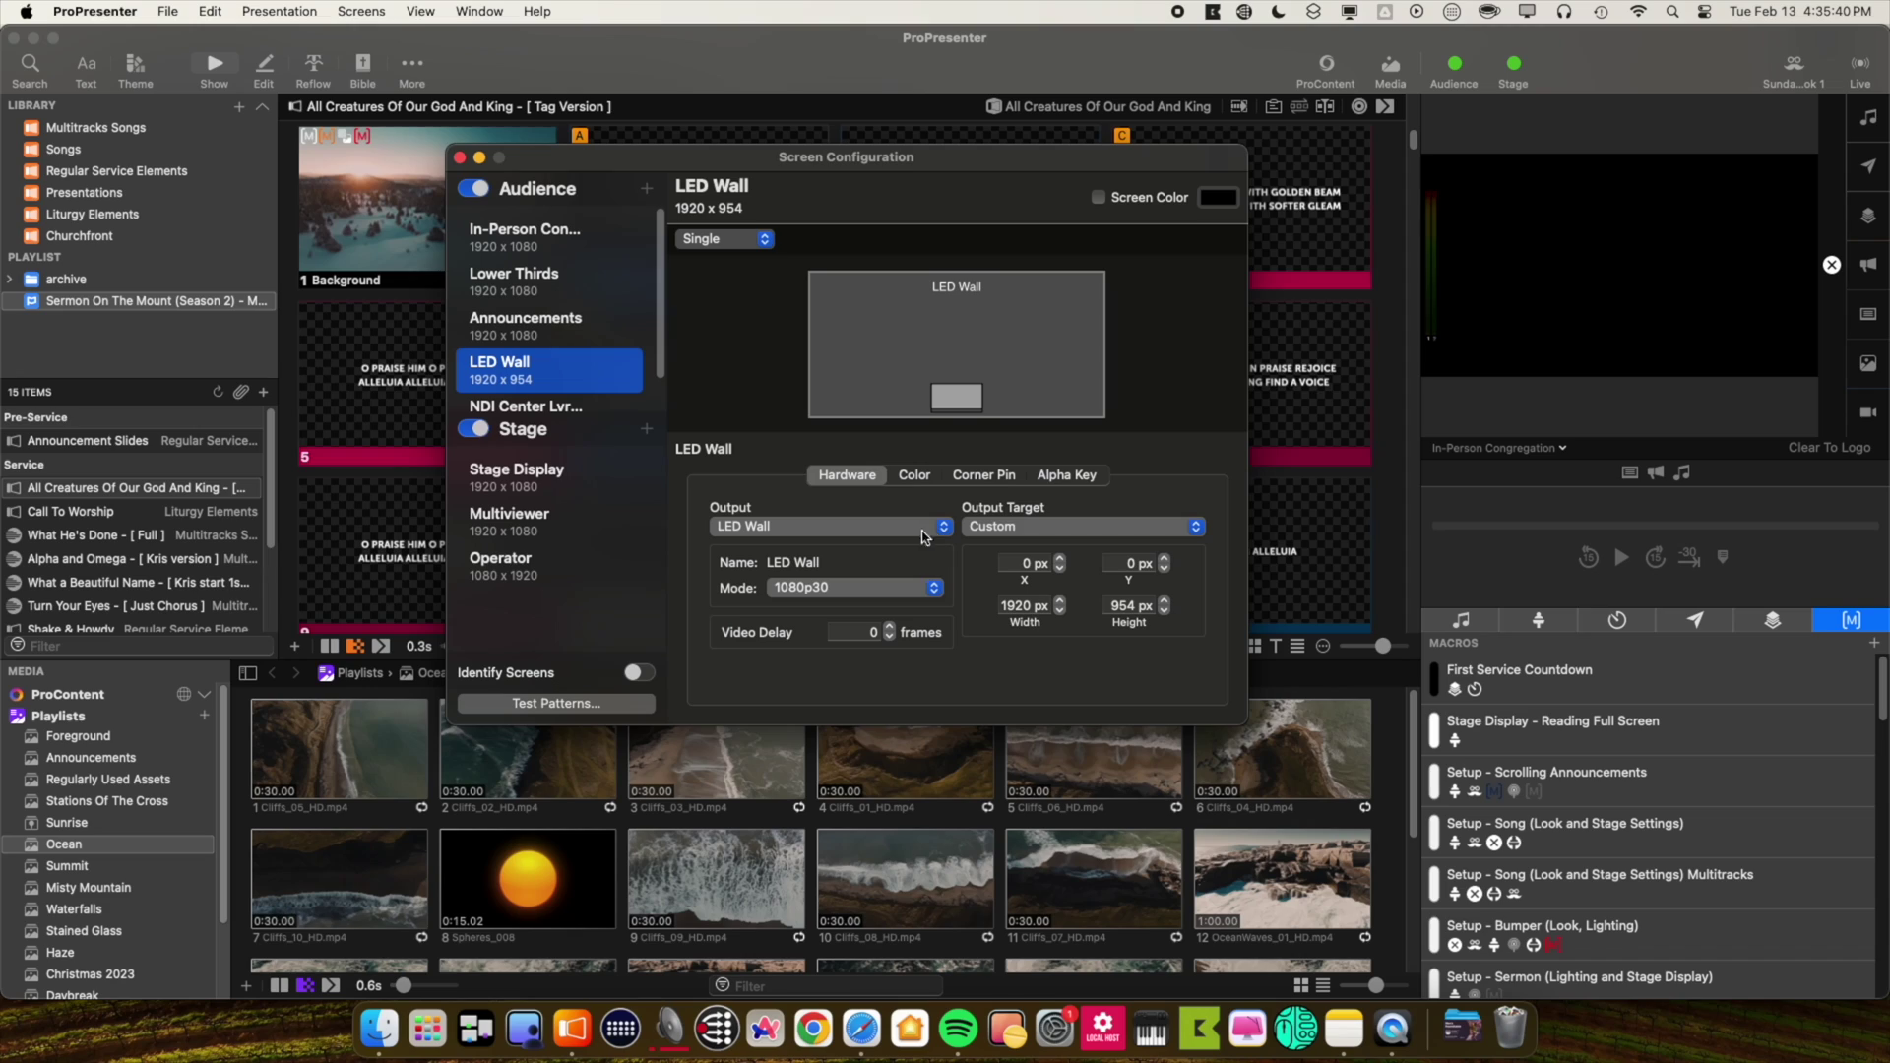
- Leave the LED Wall's Output Target set to Custom
{"action": "left_click", "coordinate": [1021, 528]}
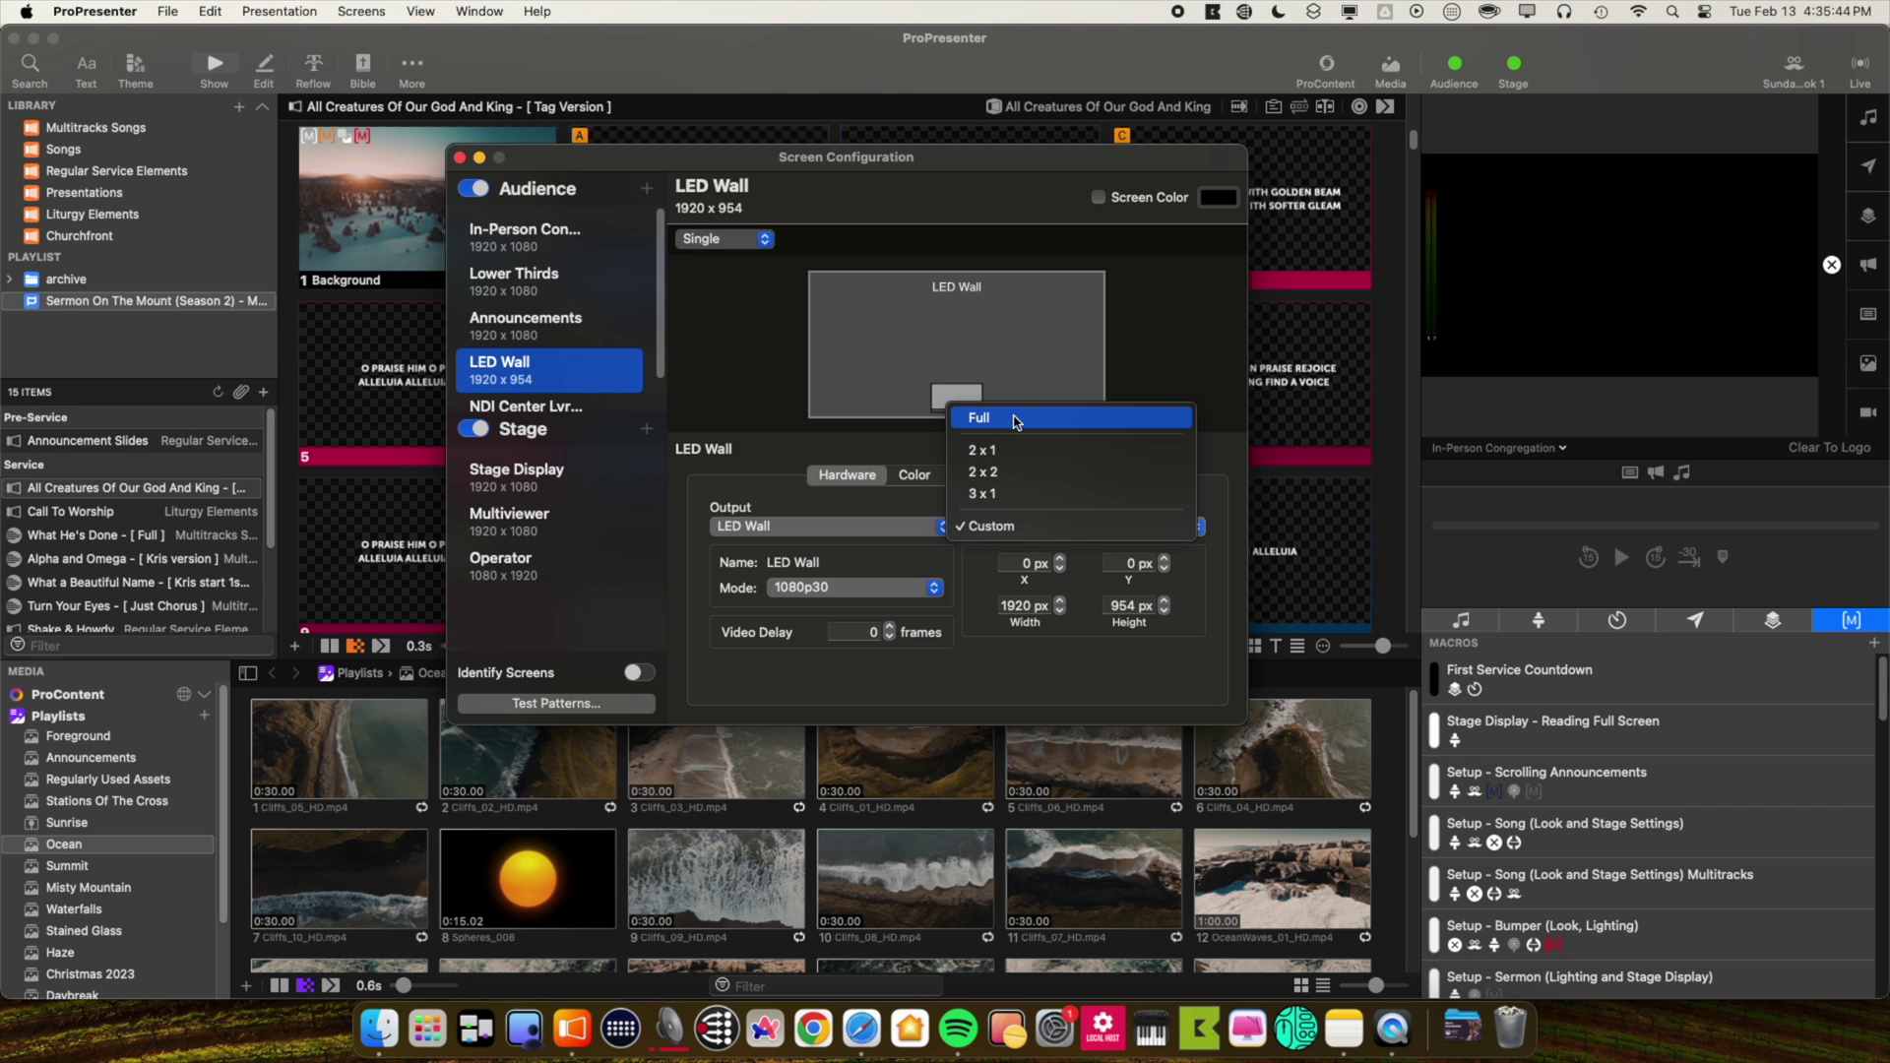
{"action": "left_click", "coordinate": [1004, 528]}
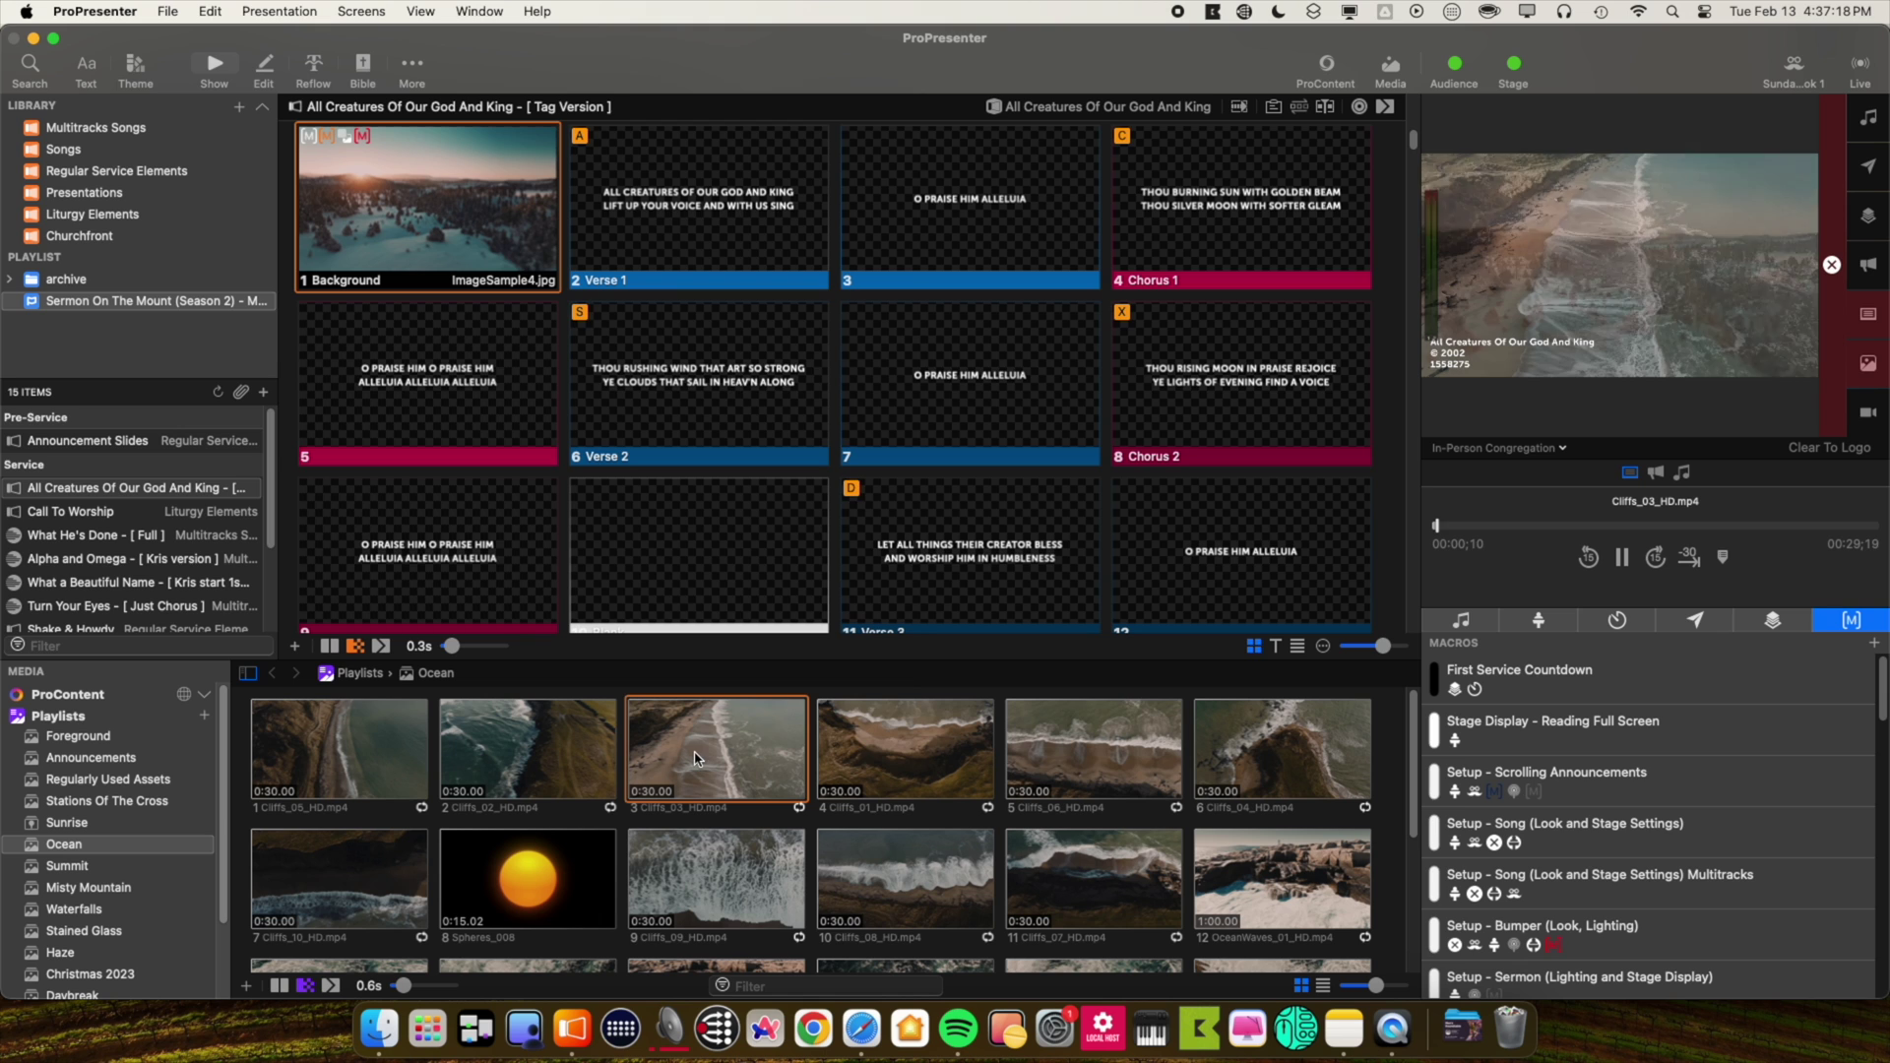
- Set the Cliffs_03_HD clip to Scale to Fit and retrigger it as the live background
{"action": "right_click", "coordinate": [695, 757]}
{"action": "left_click", "coordinate": [659, 754]}
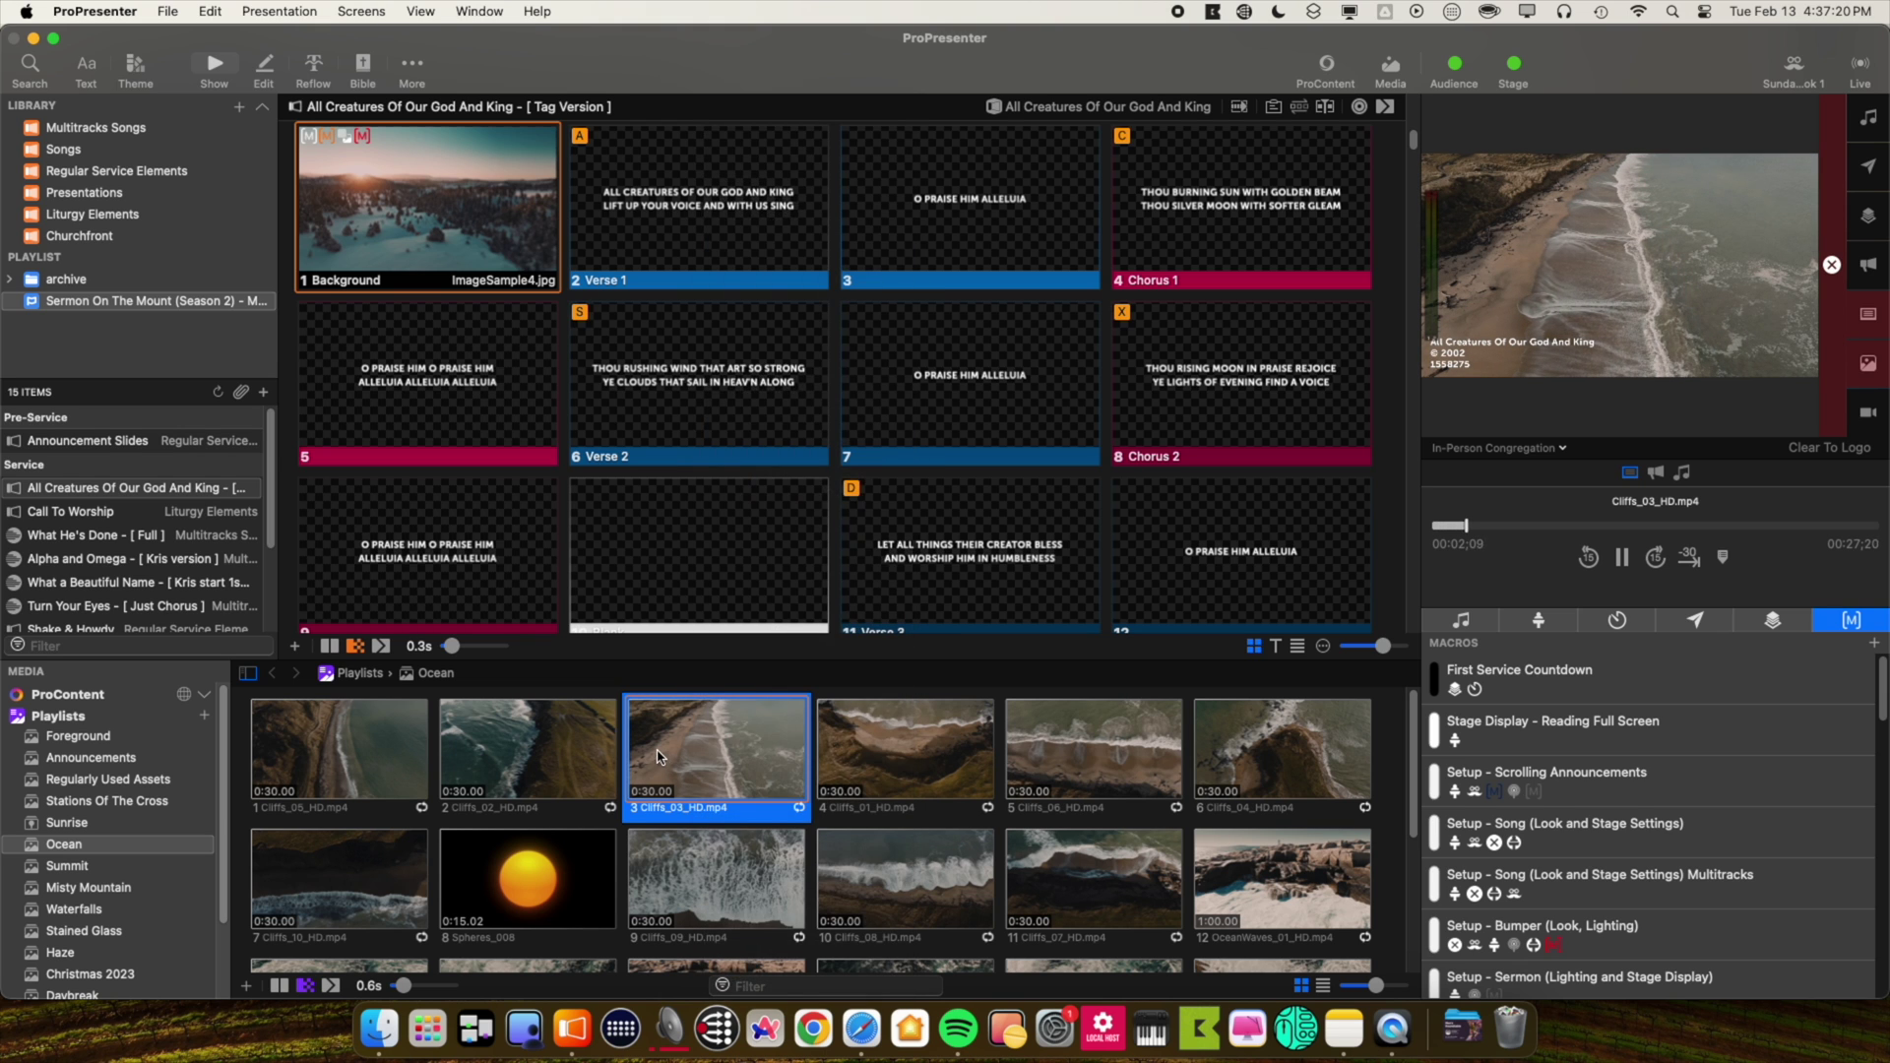
{"action": "right_click", "coordinate": [661, 748]}
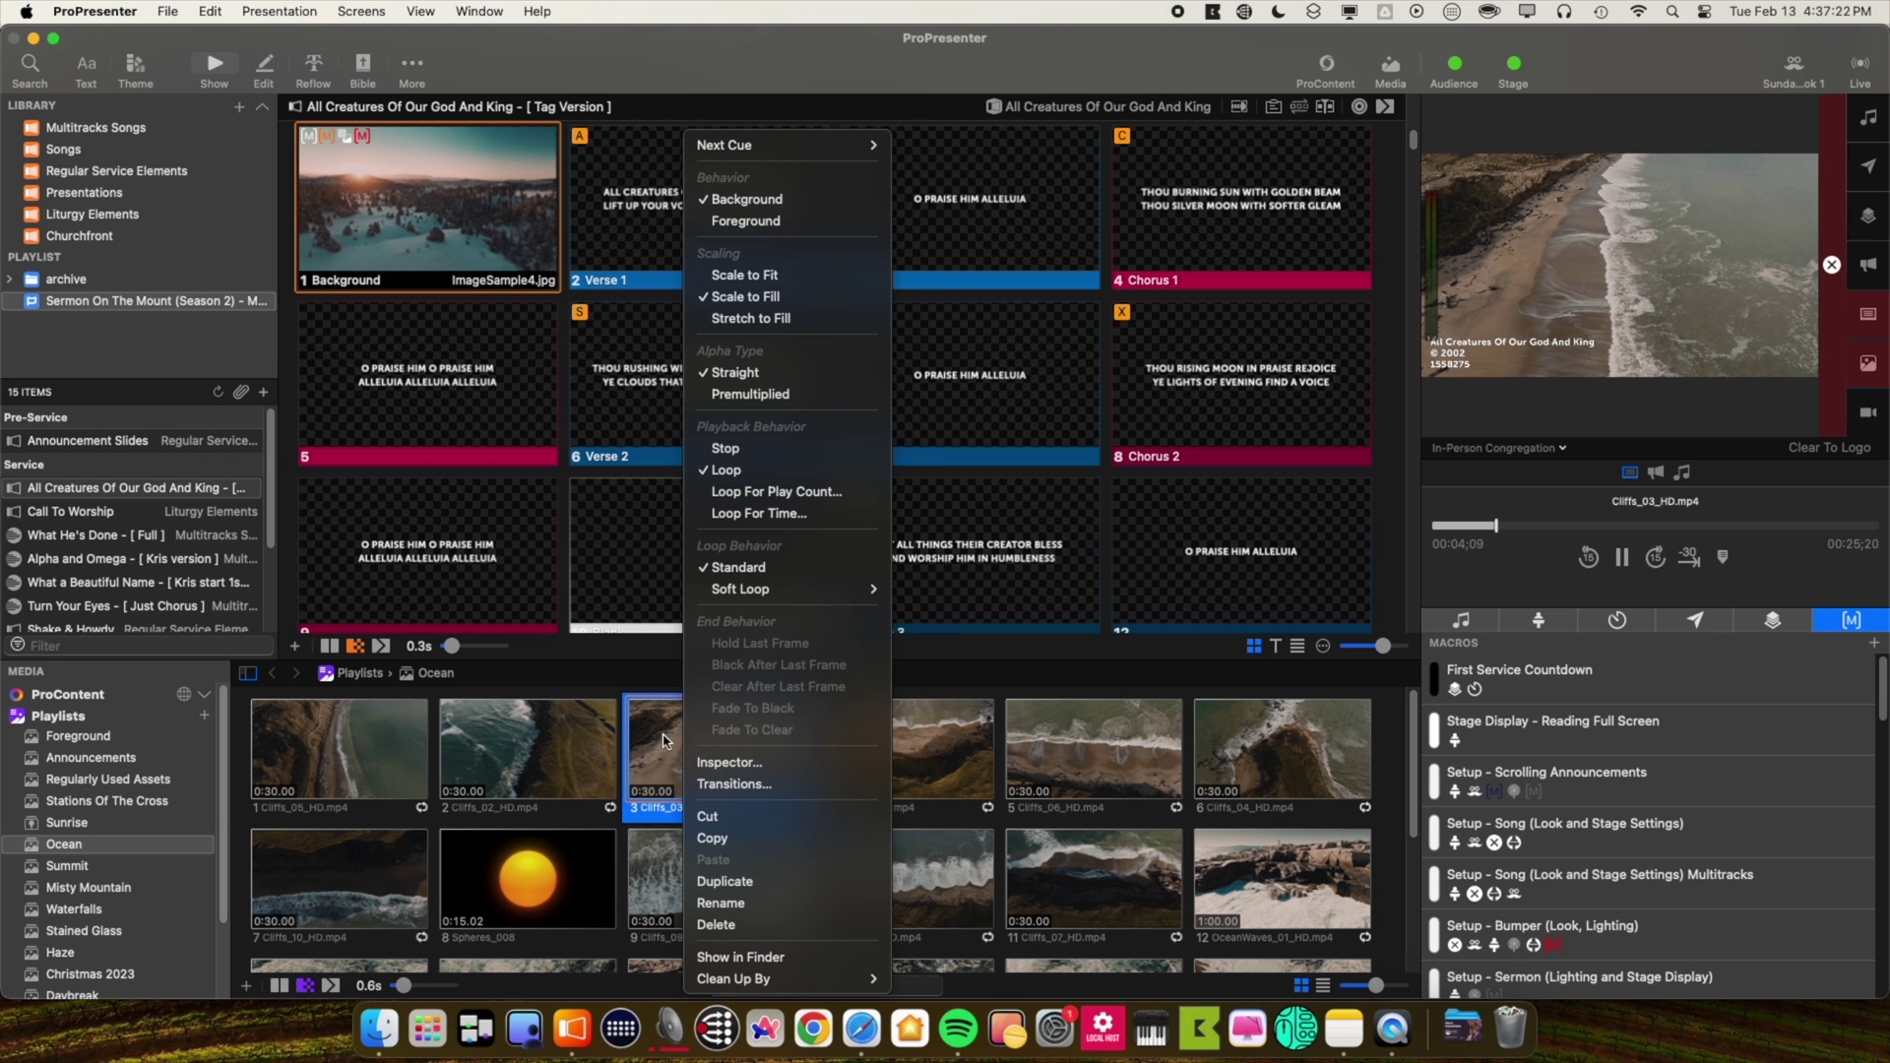
{"action": "left_click", "coordinate": [777, 277]}
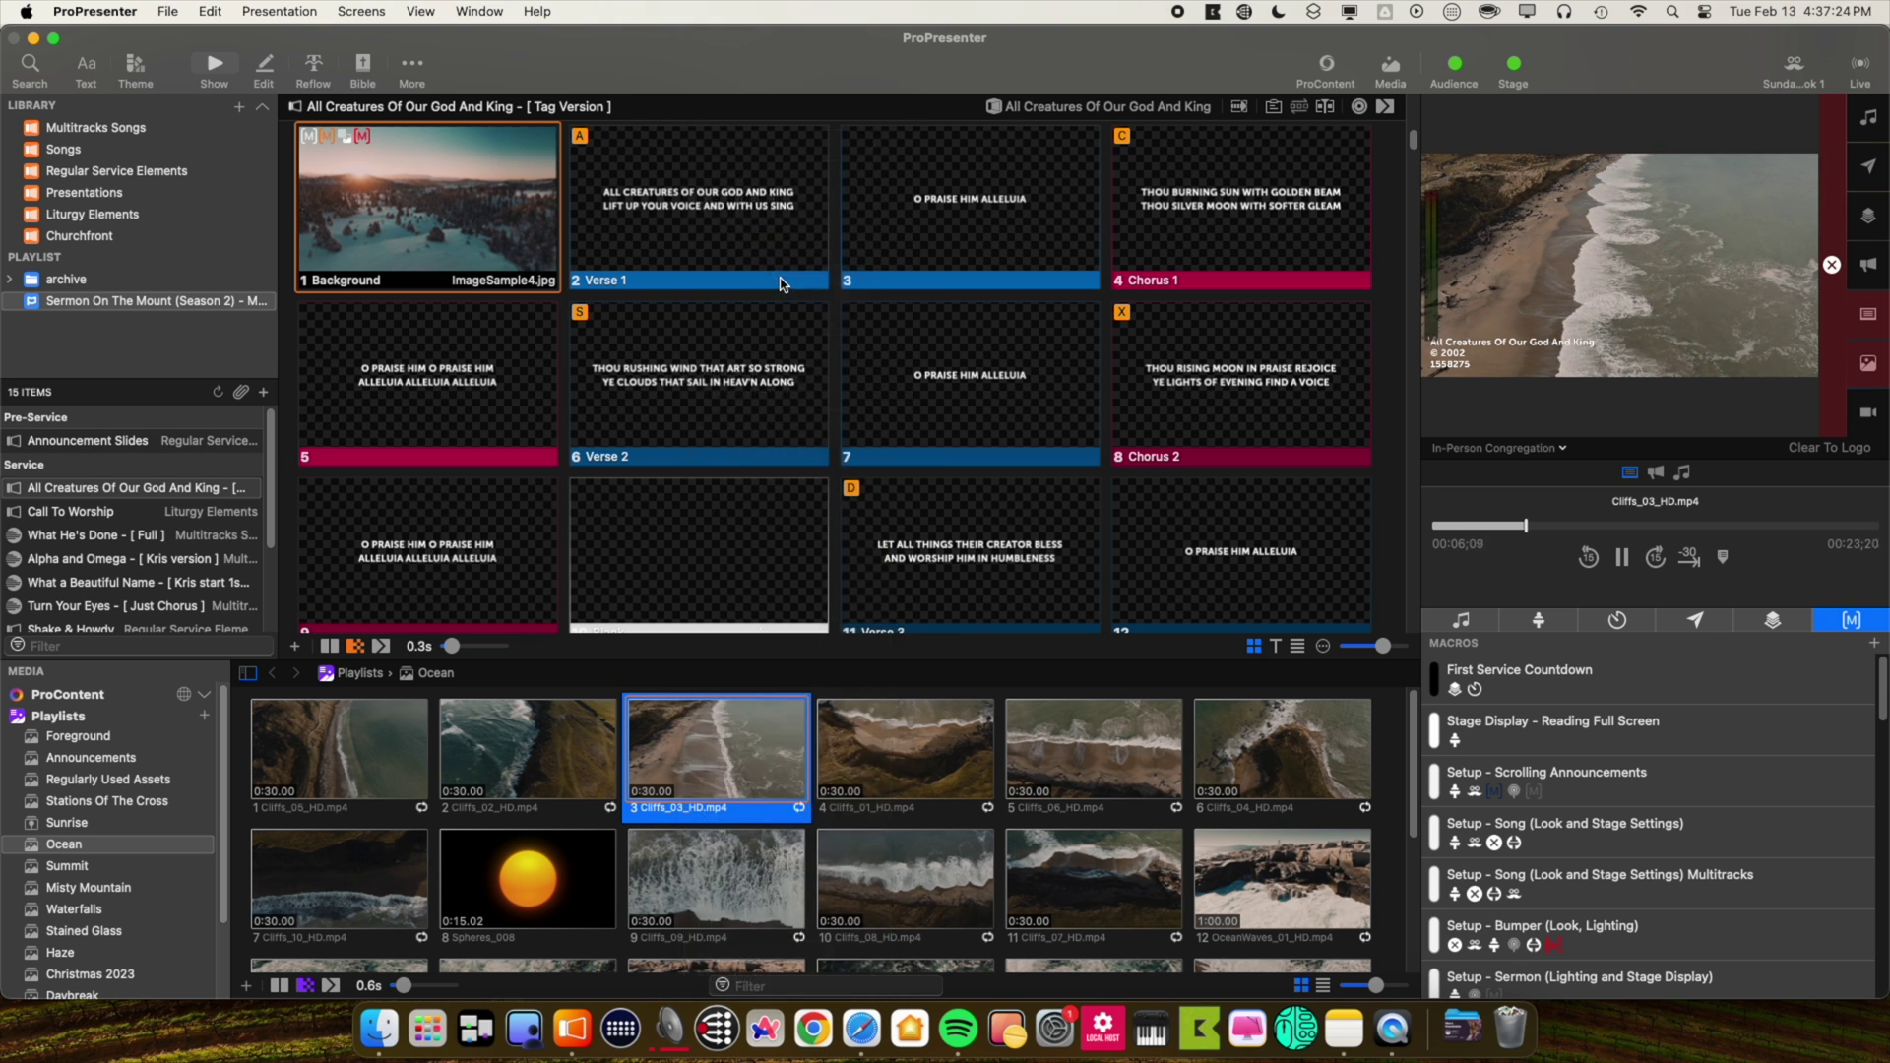
{"action": "left_click", "coordinate": [725, 741]}
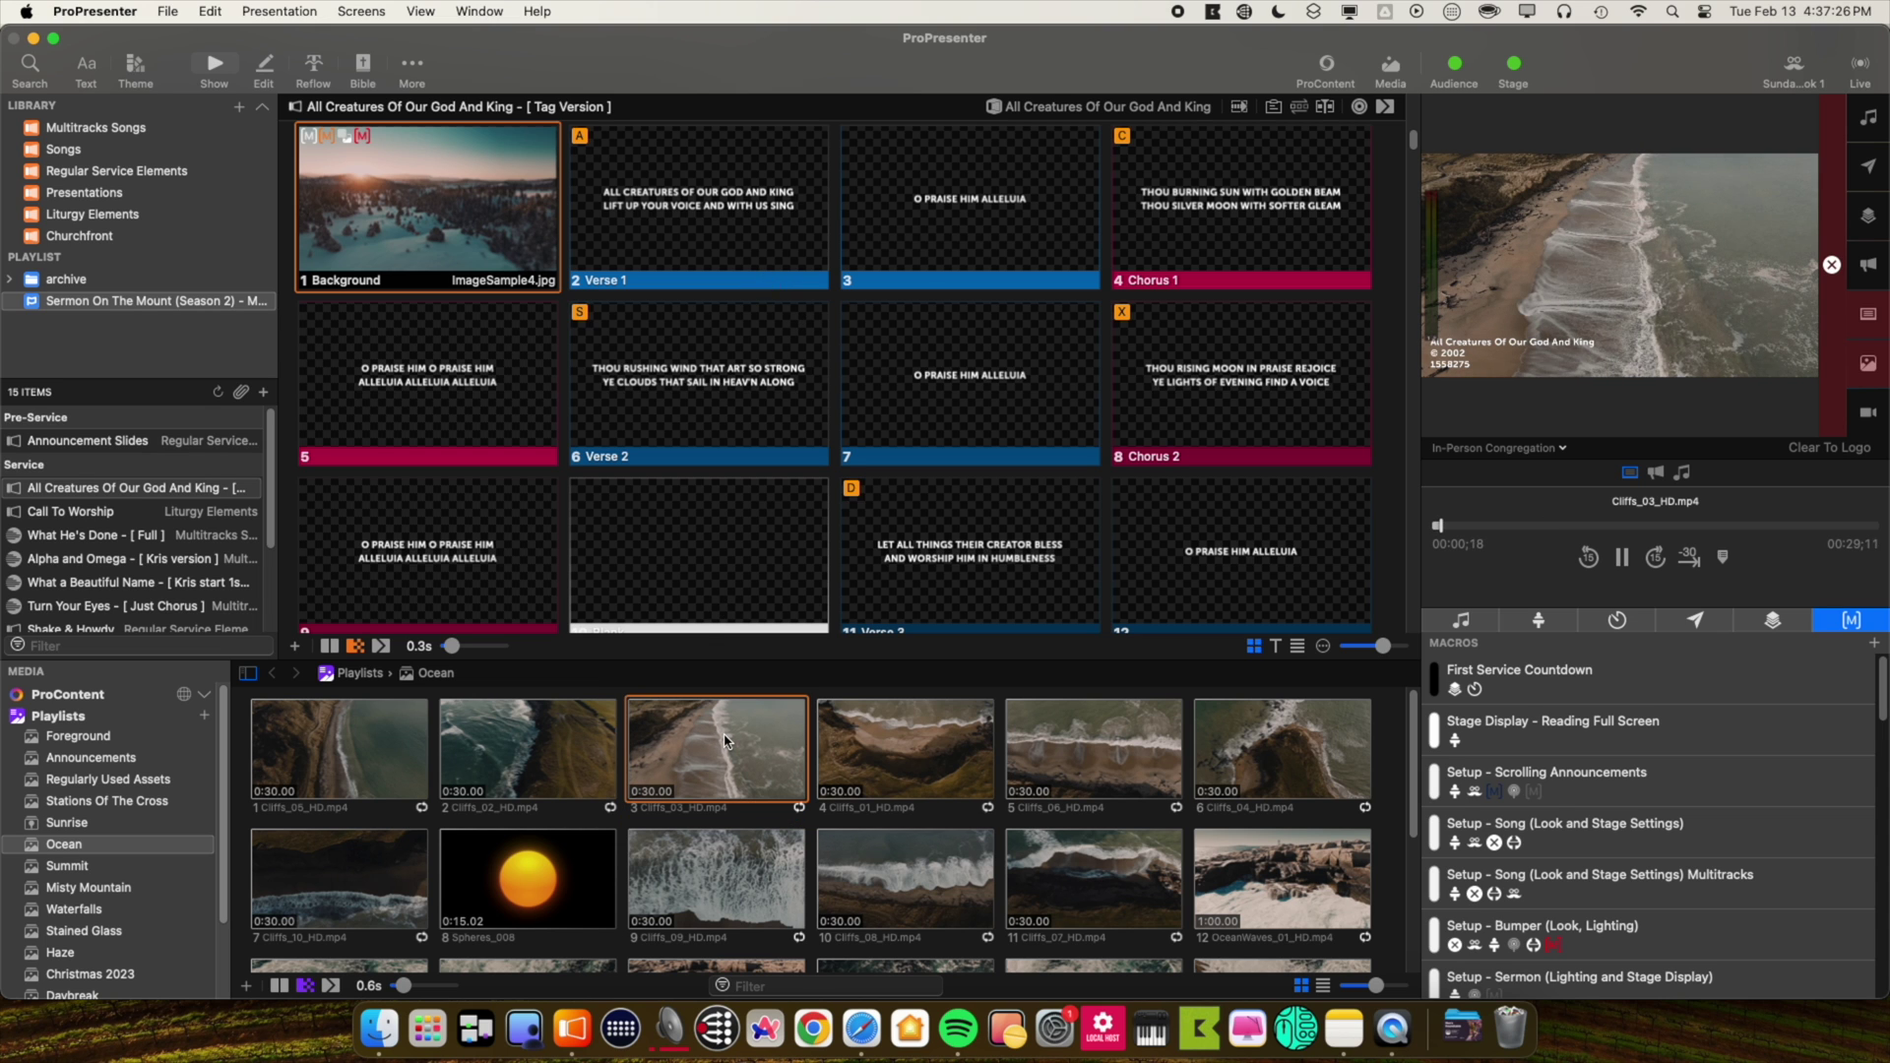
{"action": "right_click", "coordinate": [726, 740]}
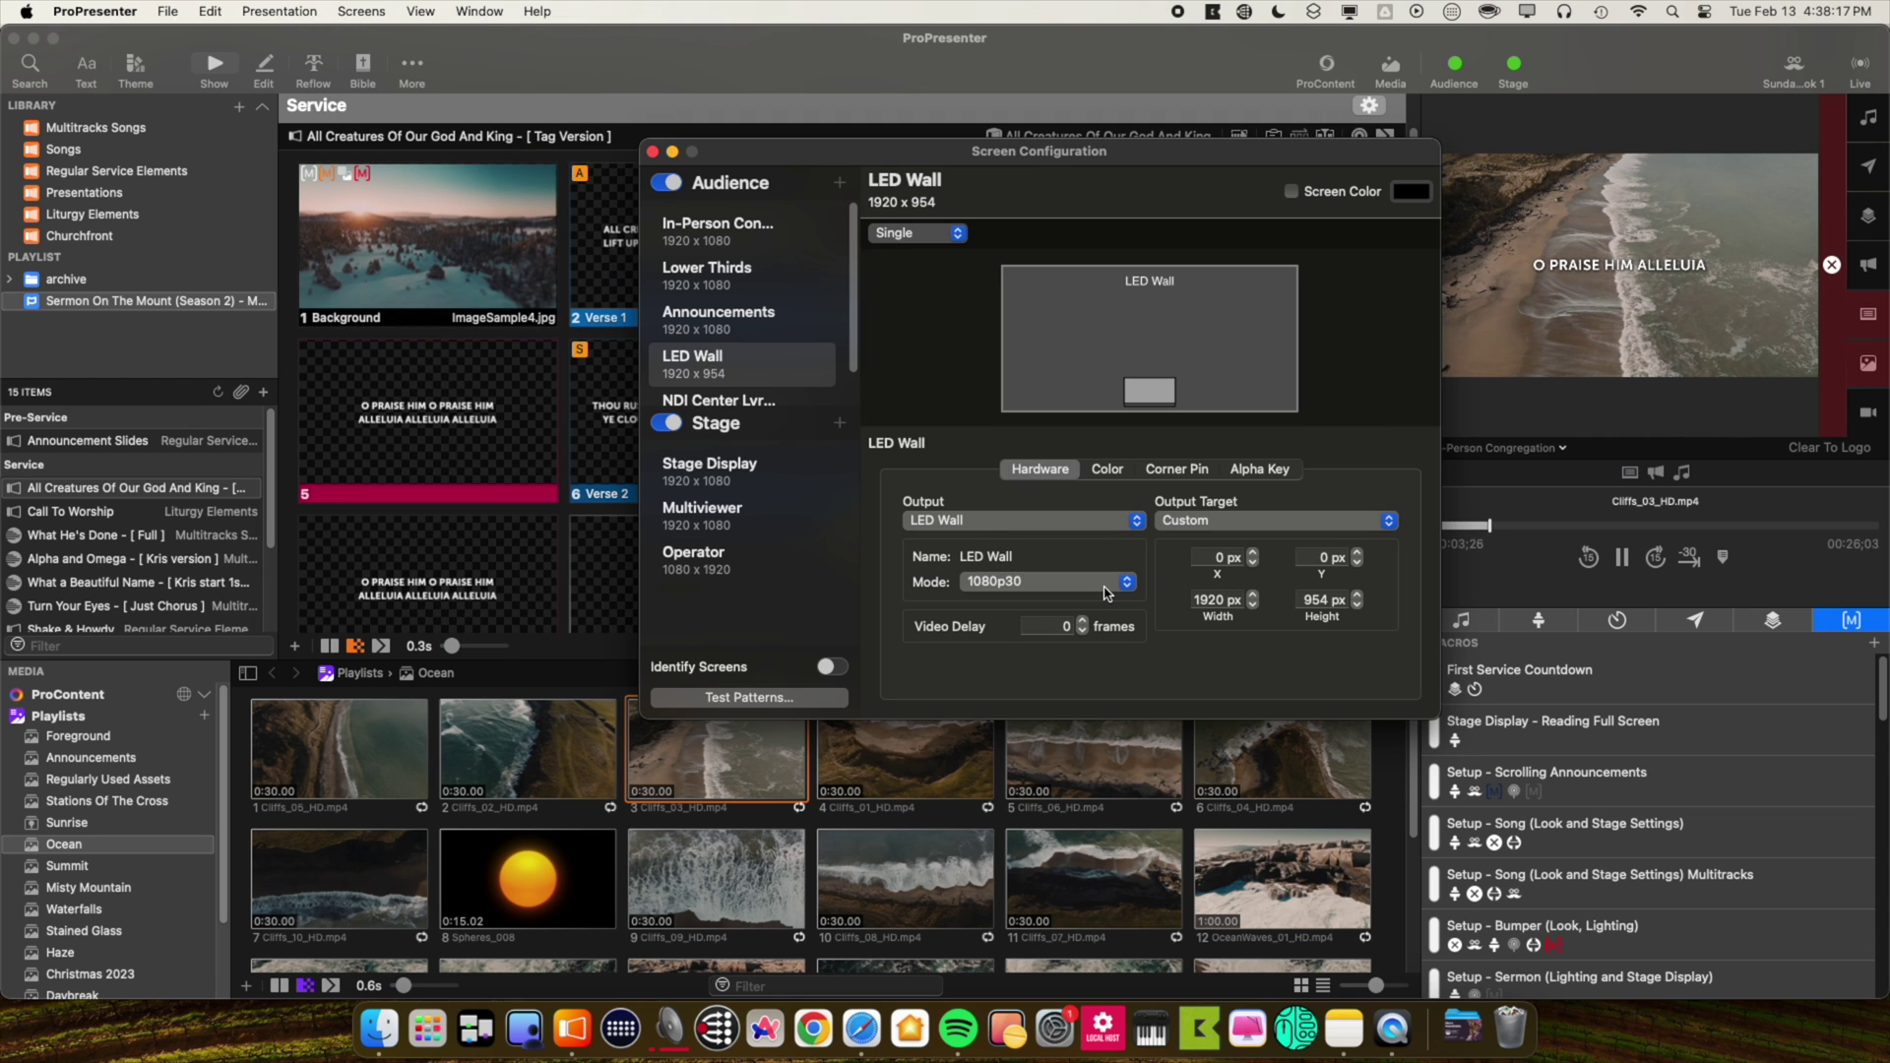
- Review the In-Person Congregation and Lower Thirds screen settings, then put slide 2 Verse 1 live
{"action": "left_click", "coordinate": [737, 239]}
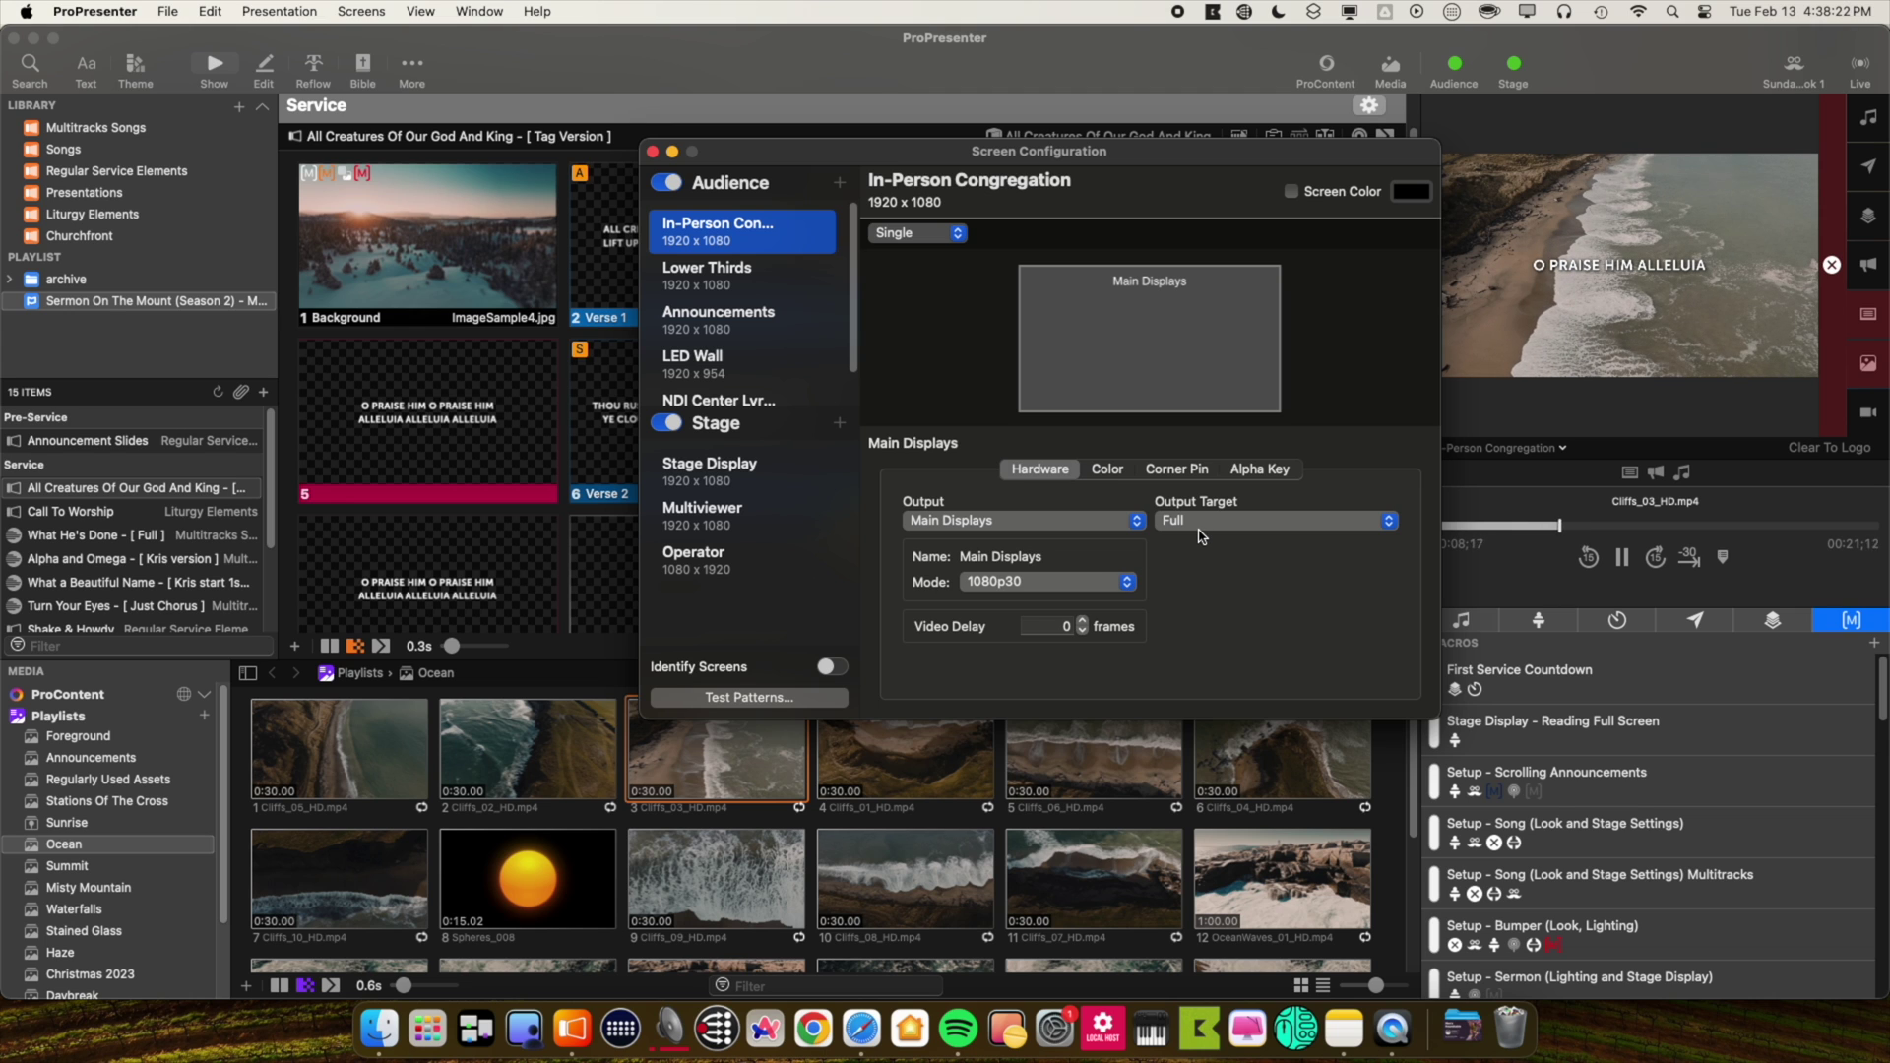
{"action": "left_click", "coordinate": [707, 286]}
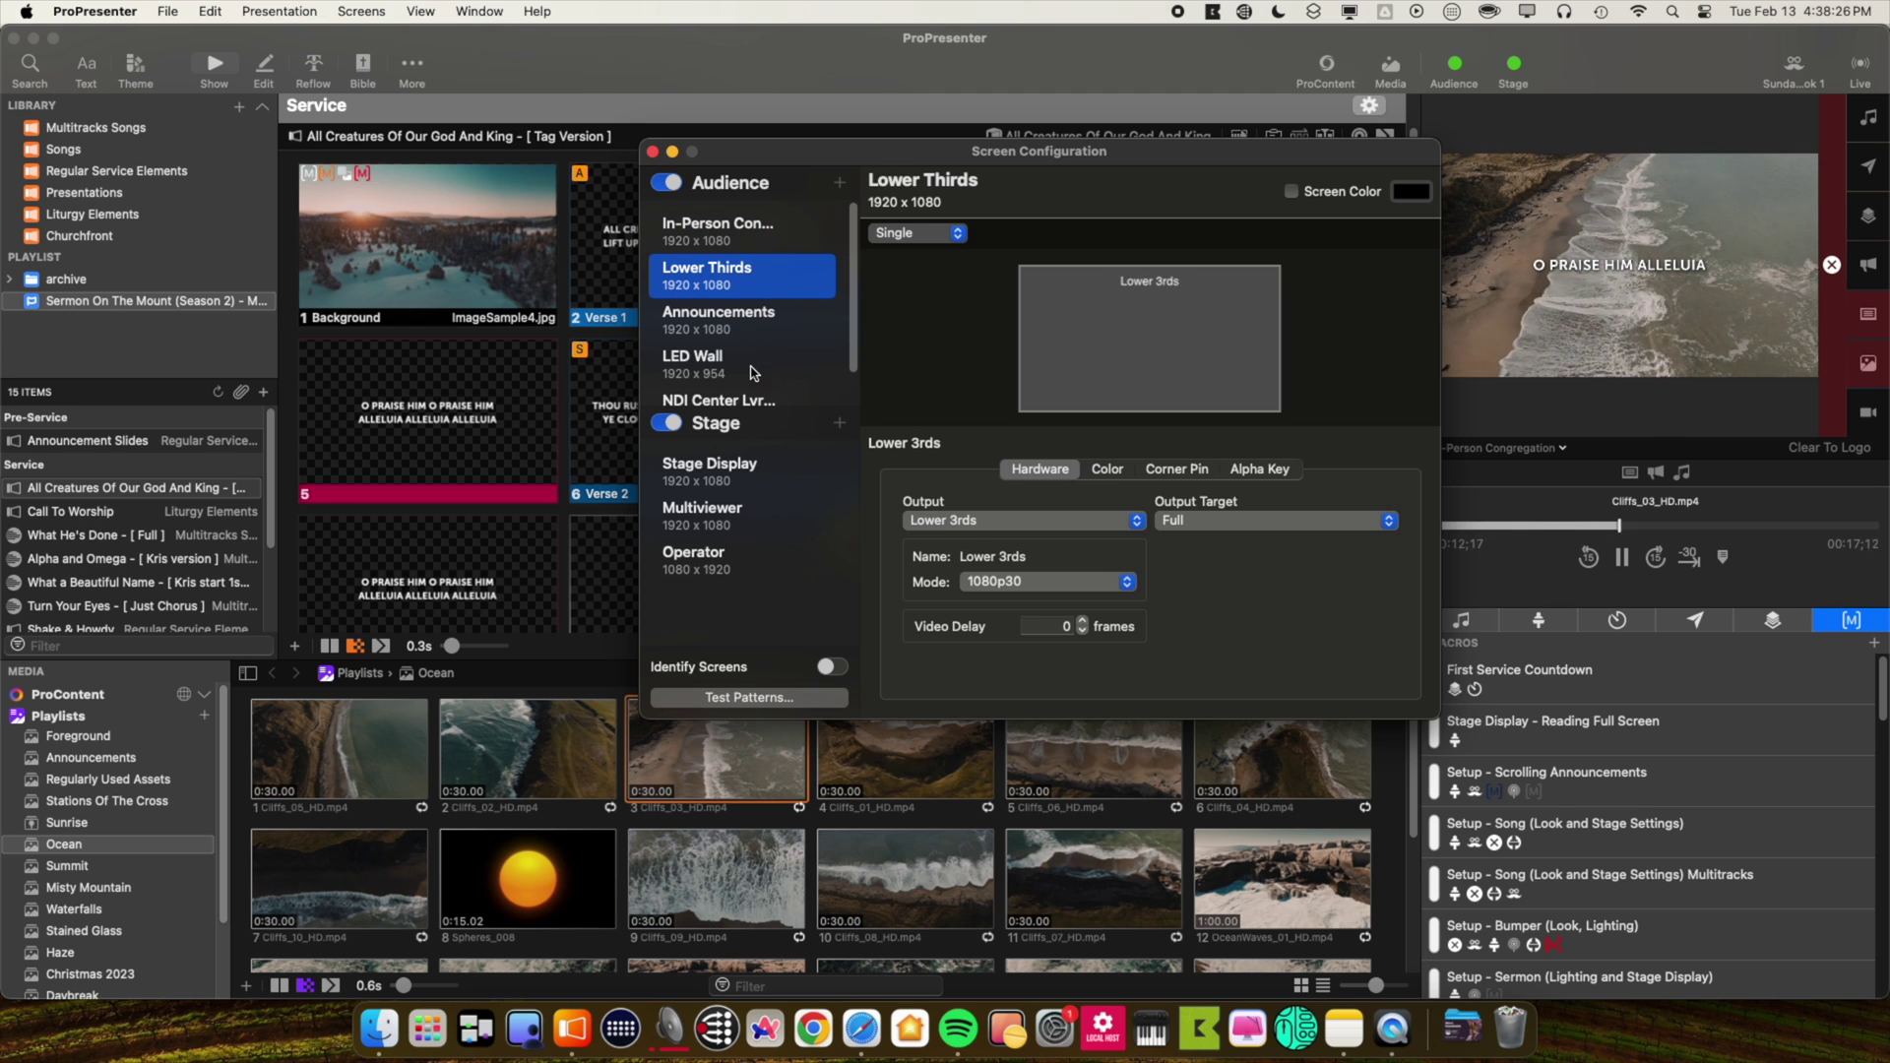
{"action": "left_click", "coordinate": [642, 255]}
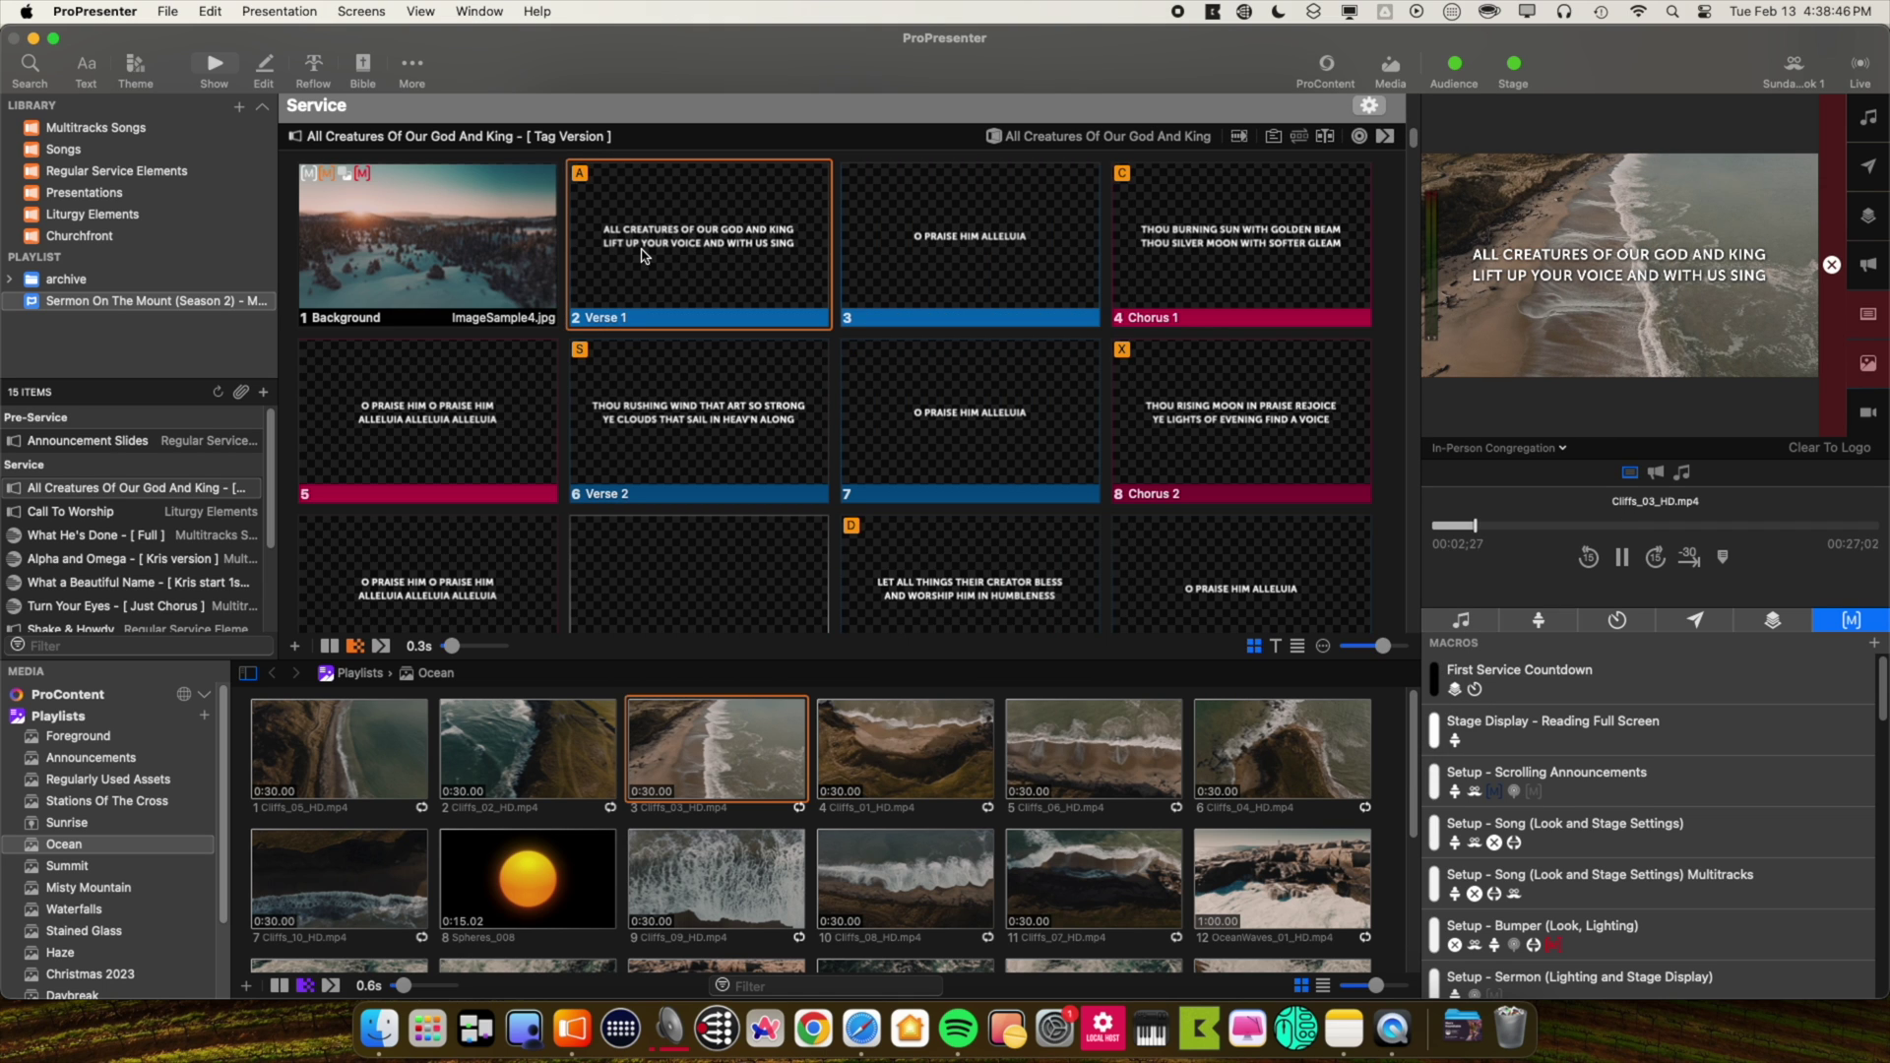
{"action": "left_click", "coordinate": [361, 12]}
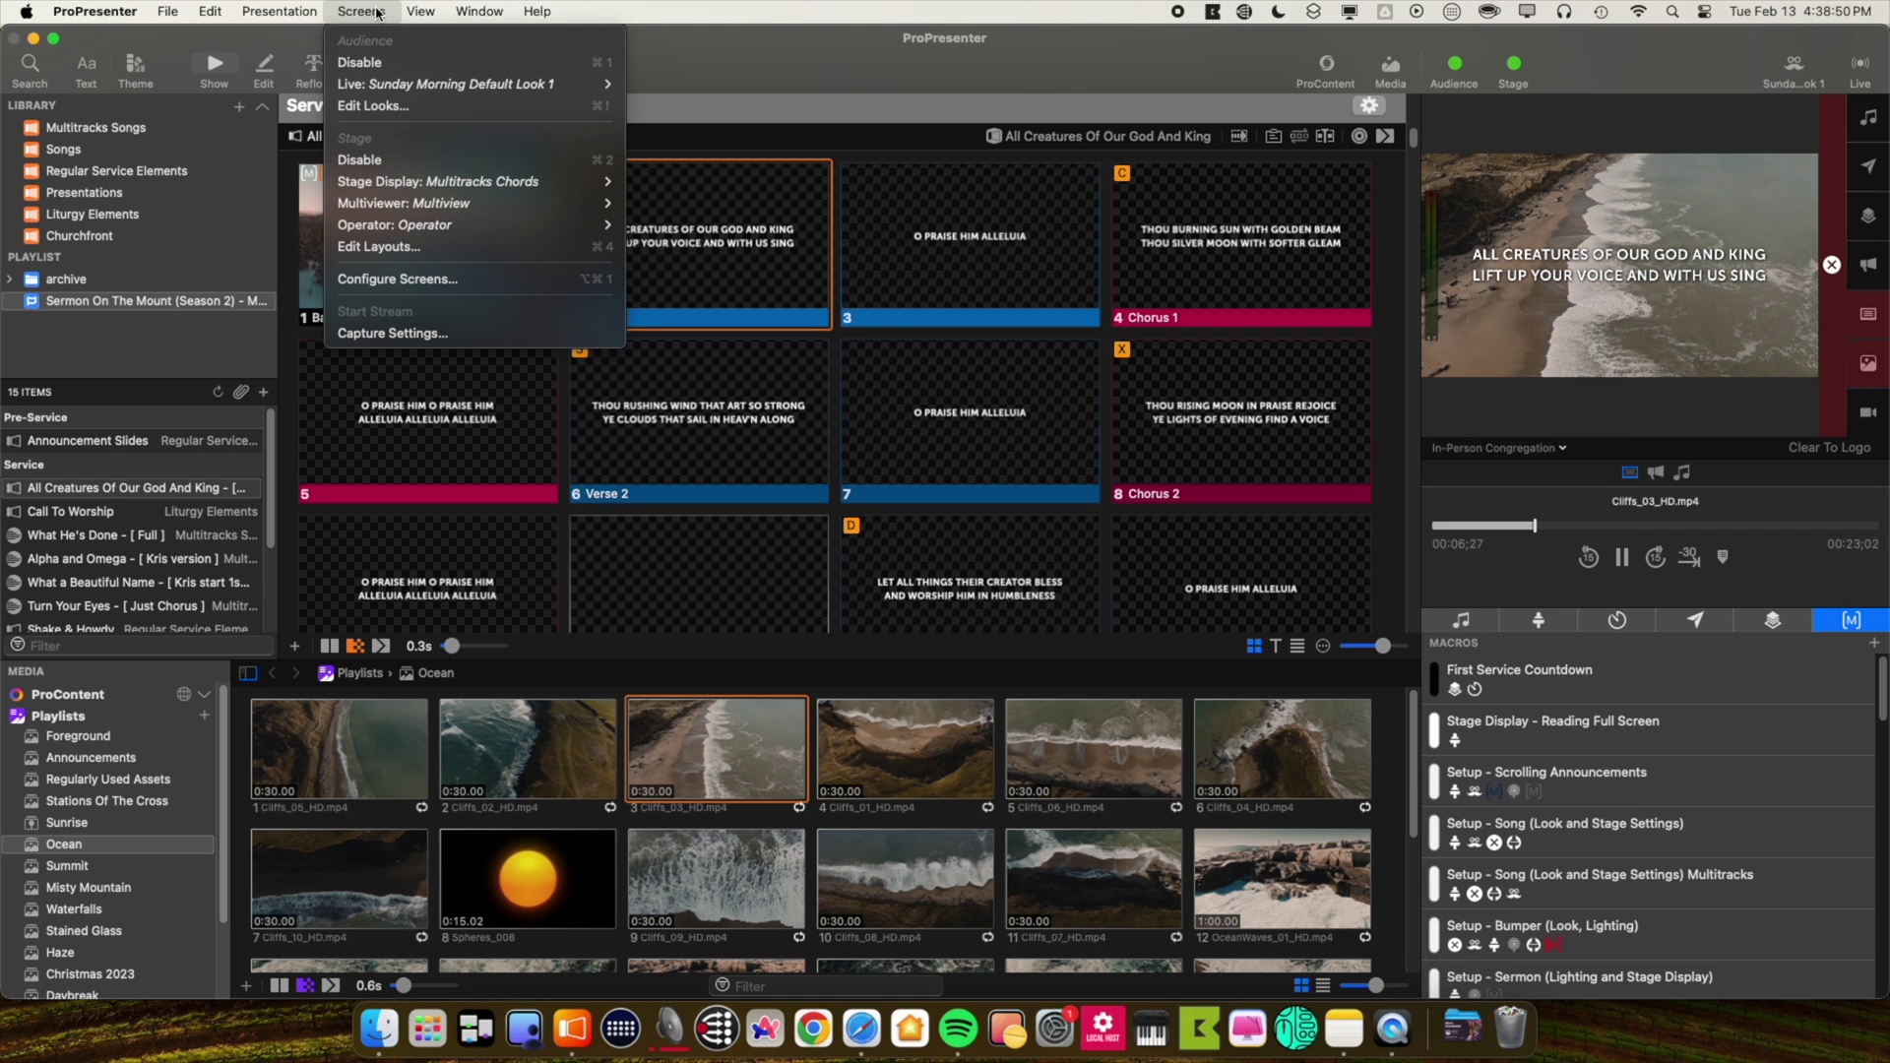
{"action": "left_click", "coordinate": [135, 63]}
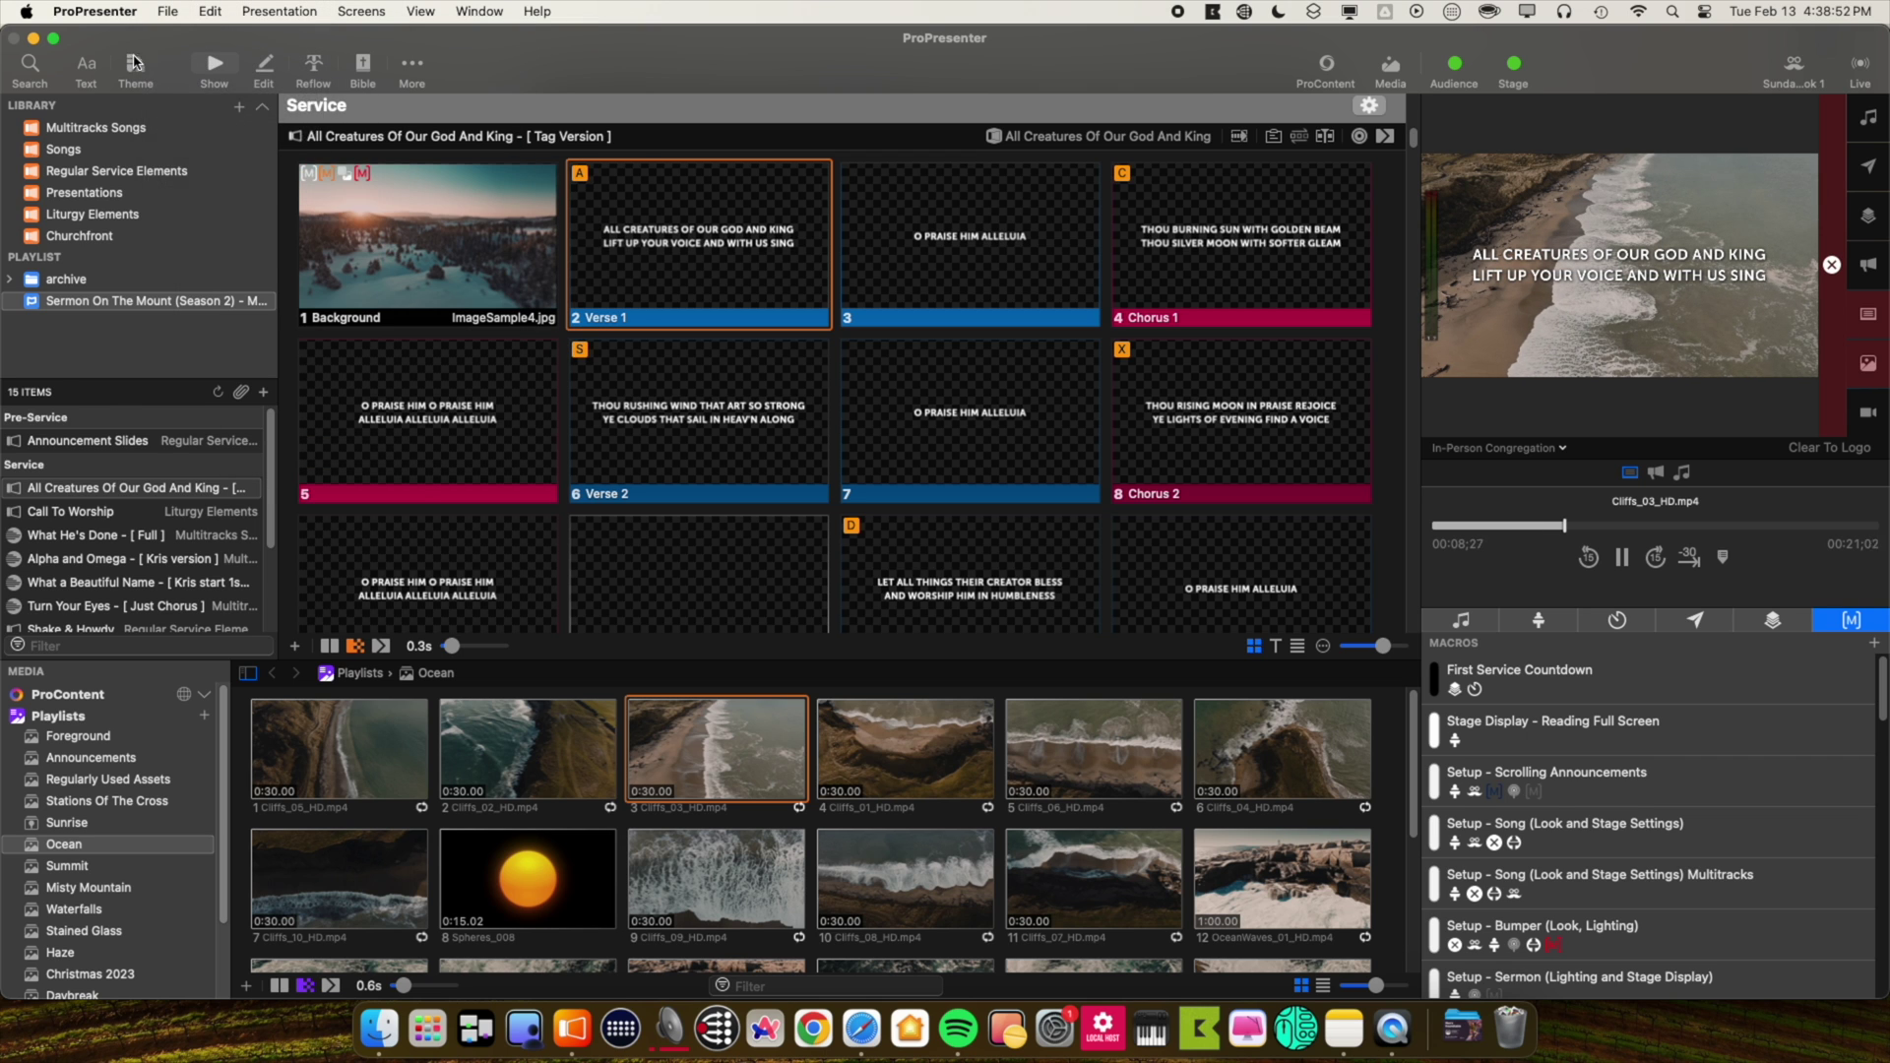
- Apply a black-background South Lyrics theme layout to the slides
{"action": "left_click", "coordinate": [135, 63]}
{"action": "left_click", "coordinate": [105, 185]}
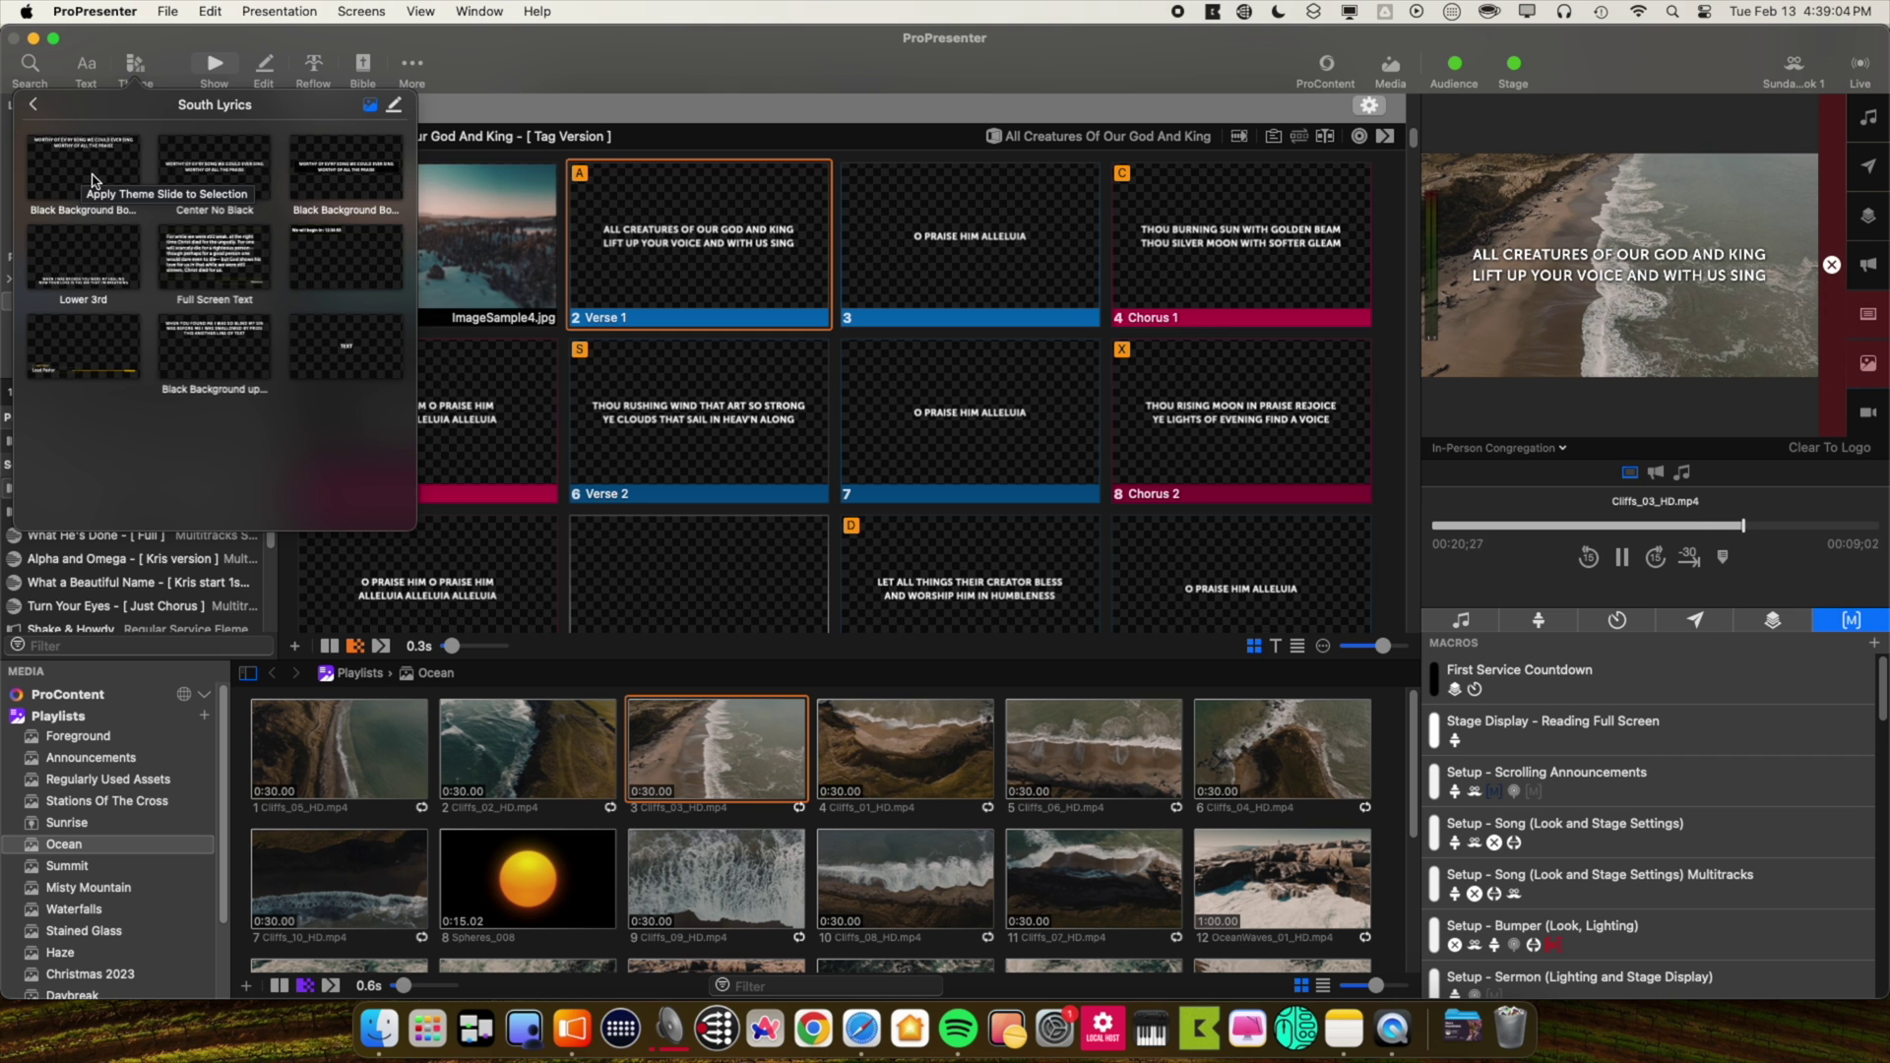
{"action": "left_click", "coordinate": [92, 180]}
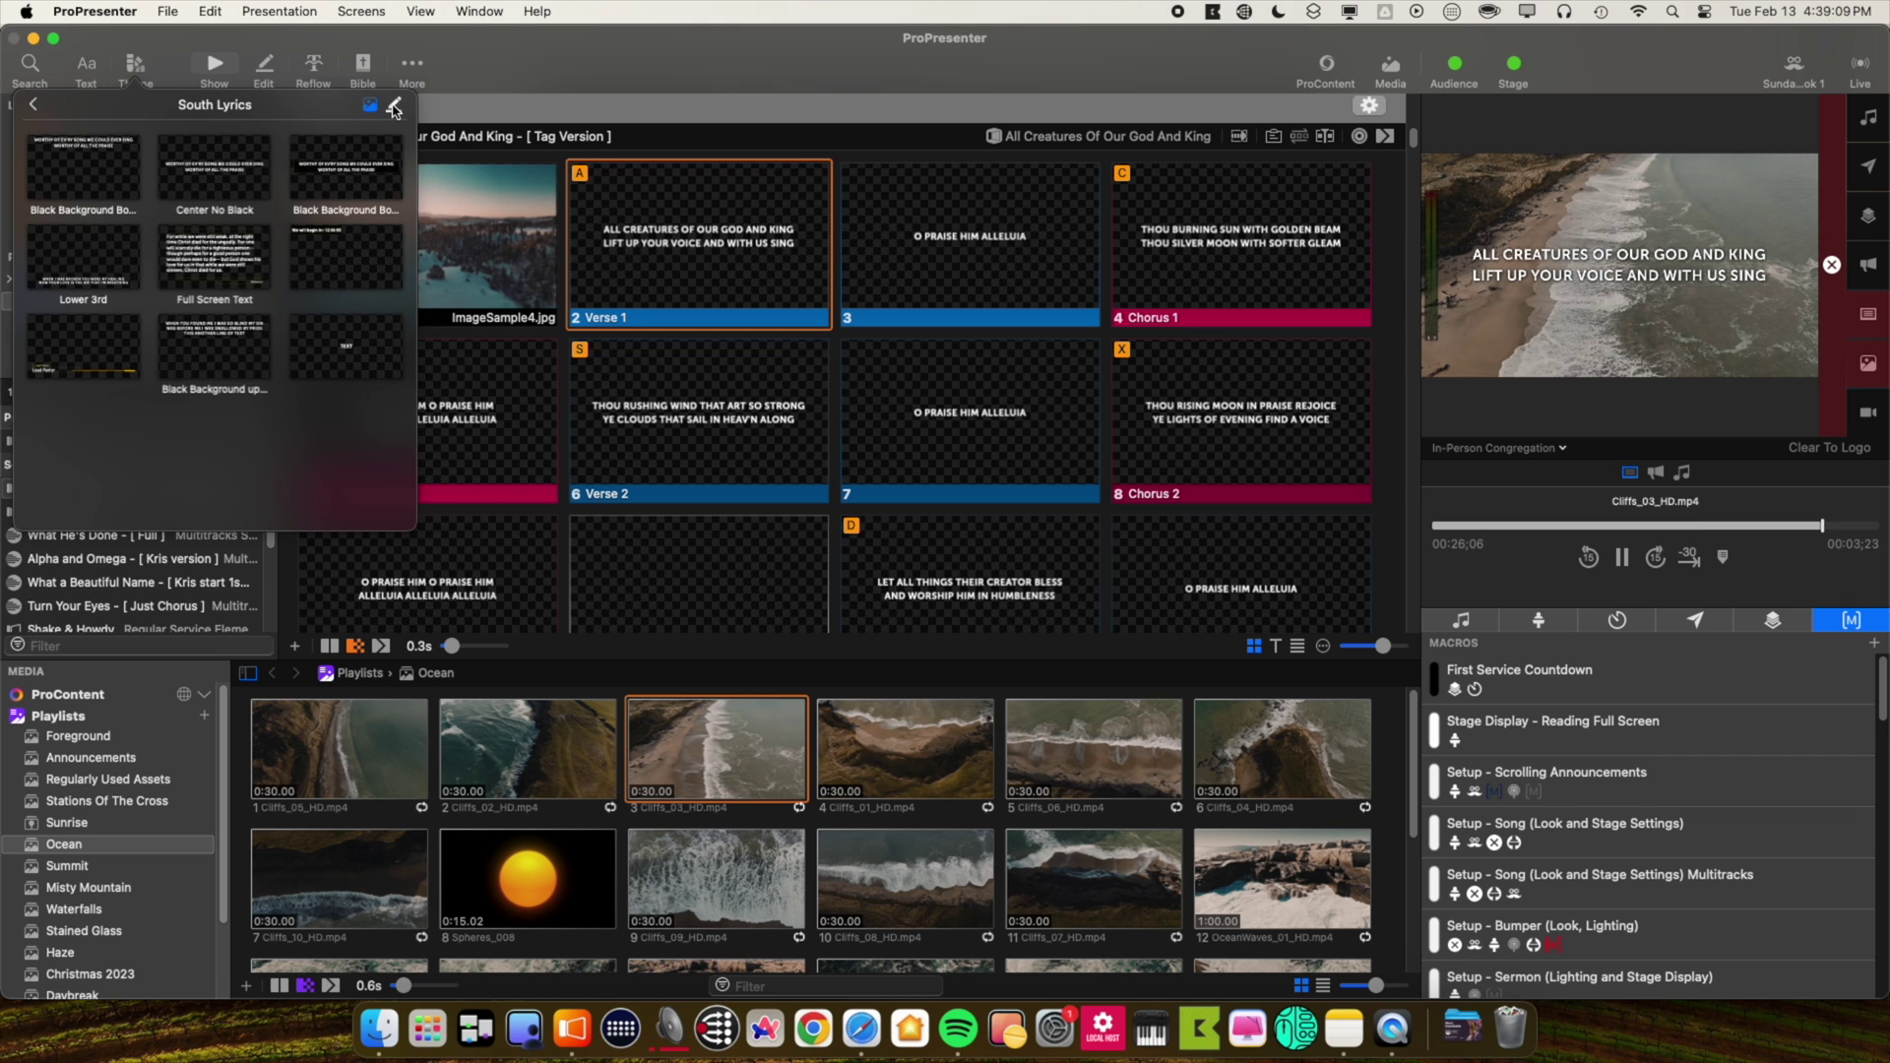
- Browse the South Lyrics layouts, select the first Black Background Box, and return to Show view
{"action": "left_click", "coordinate": [180, 259]}
{"action": "left_click", "coordinate": [90, 279]}
{"action": "left_click", "coordinate": [110, 204]}
{"action": "left_click", "coordinate": [94, 287]}
{"action": "left_click", "coordinate": [101, 396]}
{"action": "left_click", "coordinate": [112, 197]}
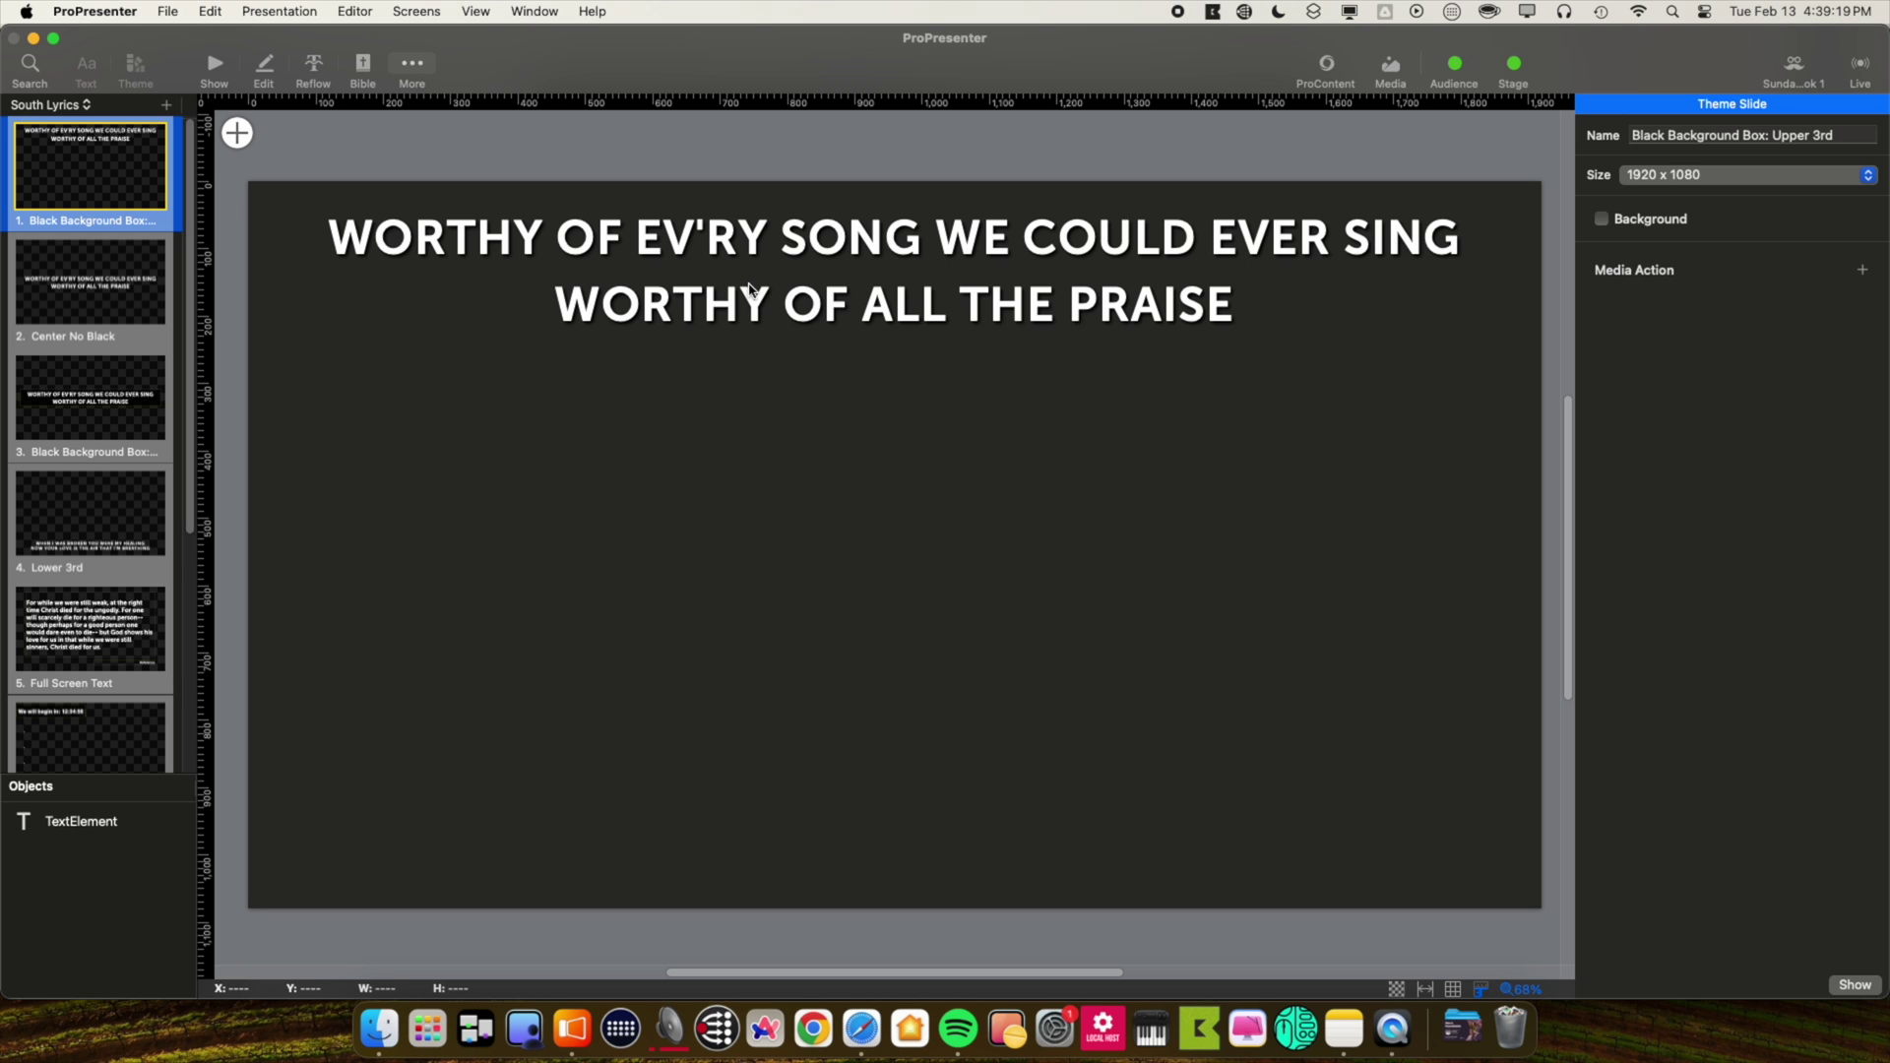
{"action": "left_click", "coordinate": [210, 66]}
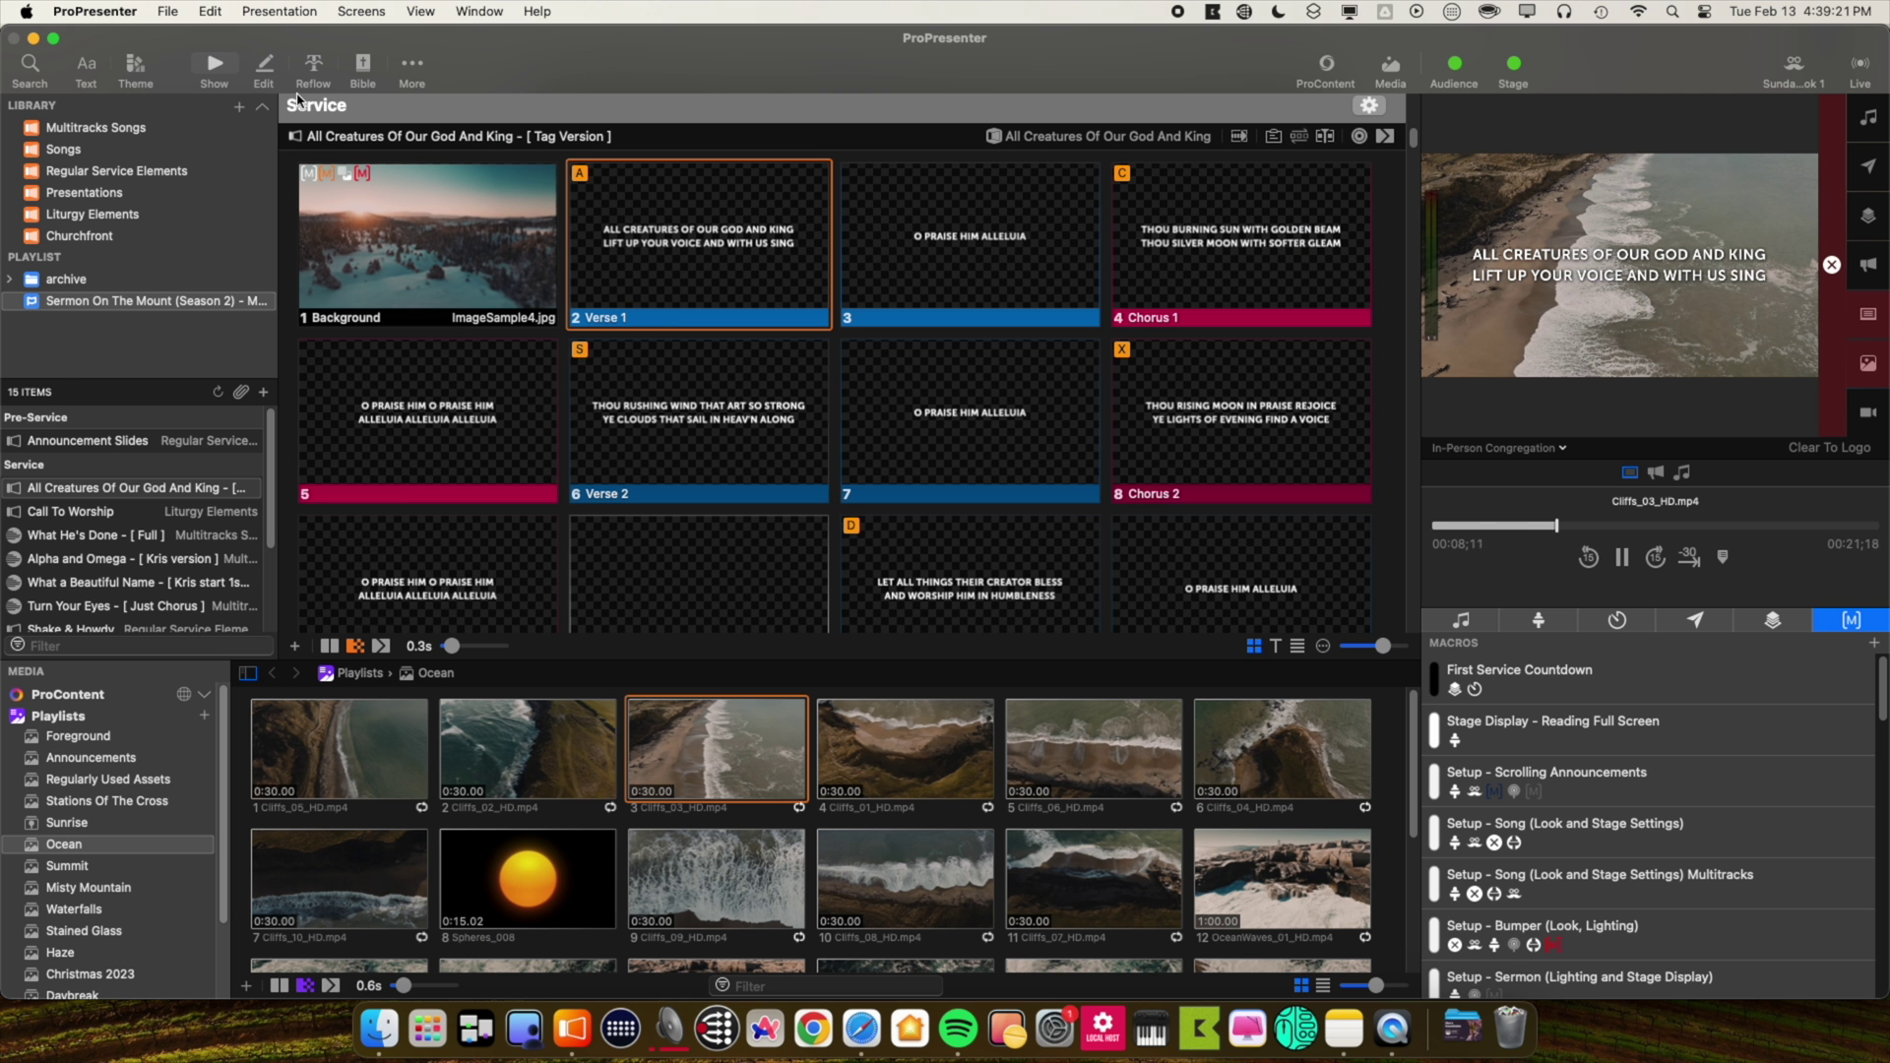
- In Edit Looks, assign the South Lyrics theme to the LED Wall presentation, then close Looks
{"action": "left_click", "coordinate": [337, 12]}
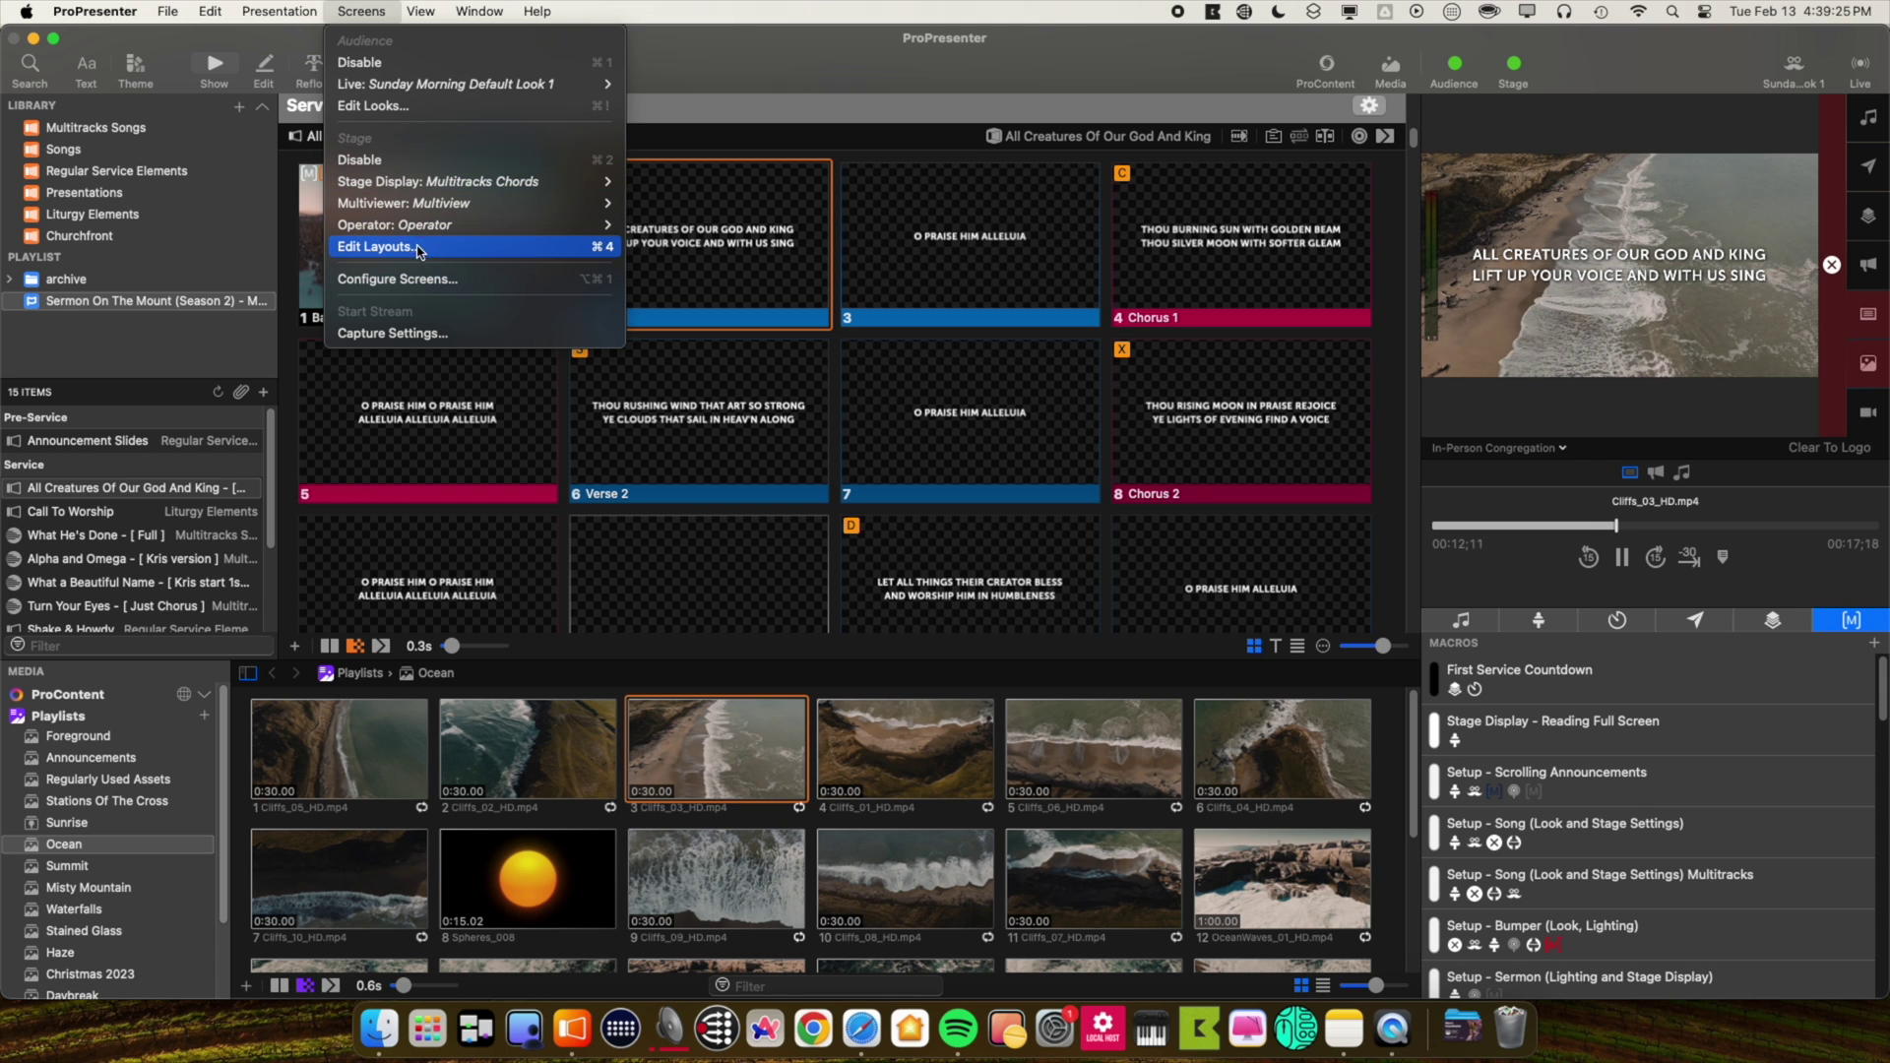
{"action": "left_click", "coordinate": [425, 112]}
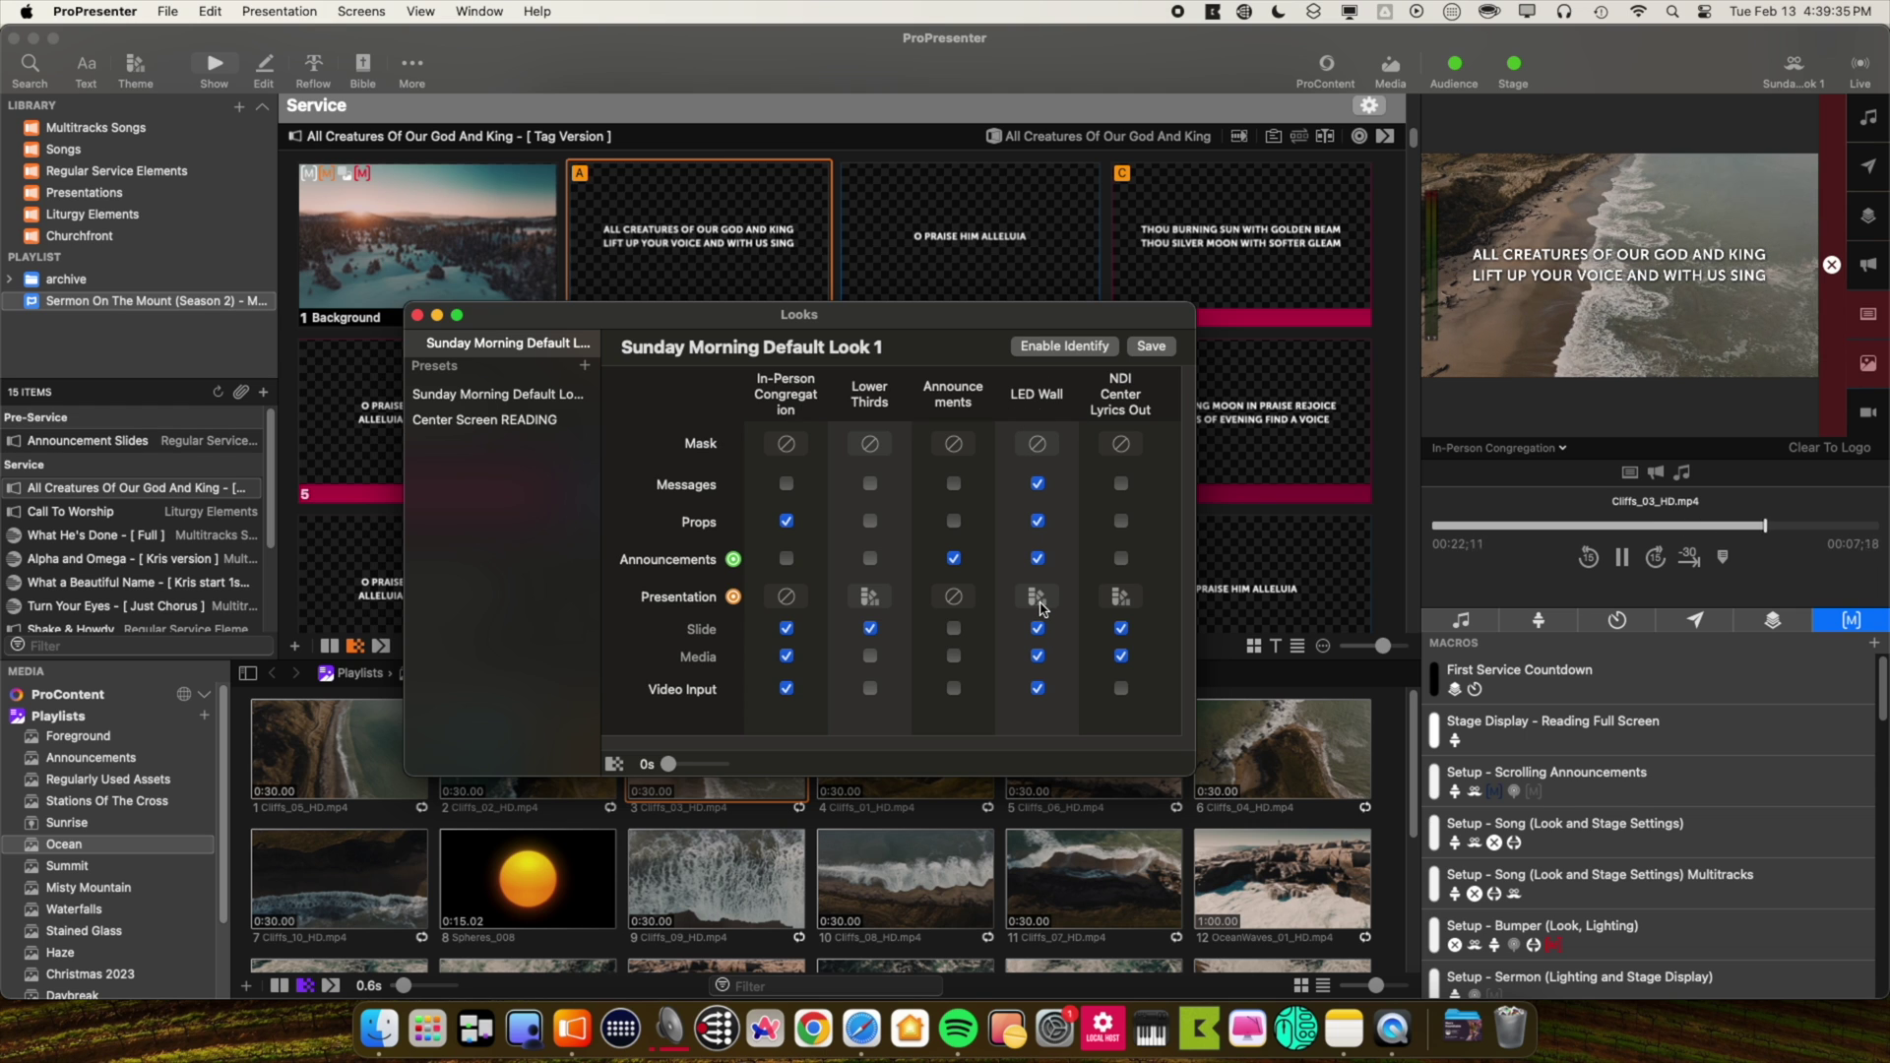
{"action": "left_click", "coordinate": [1037, 599]}
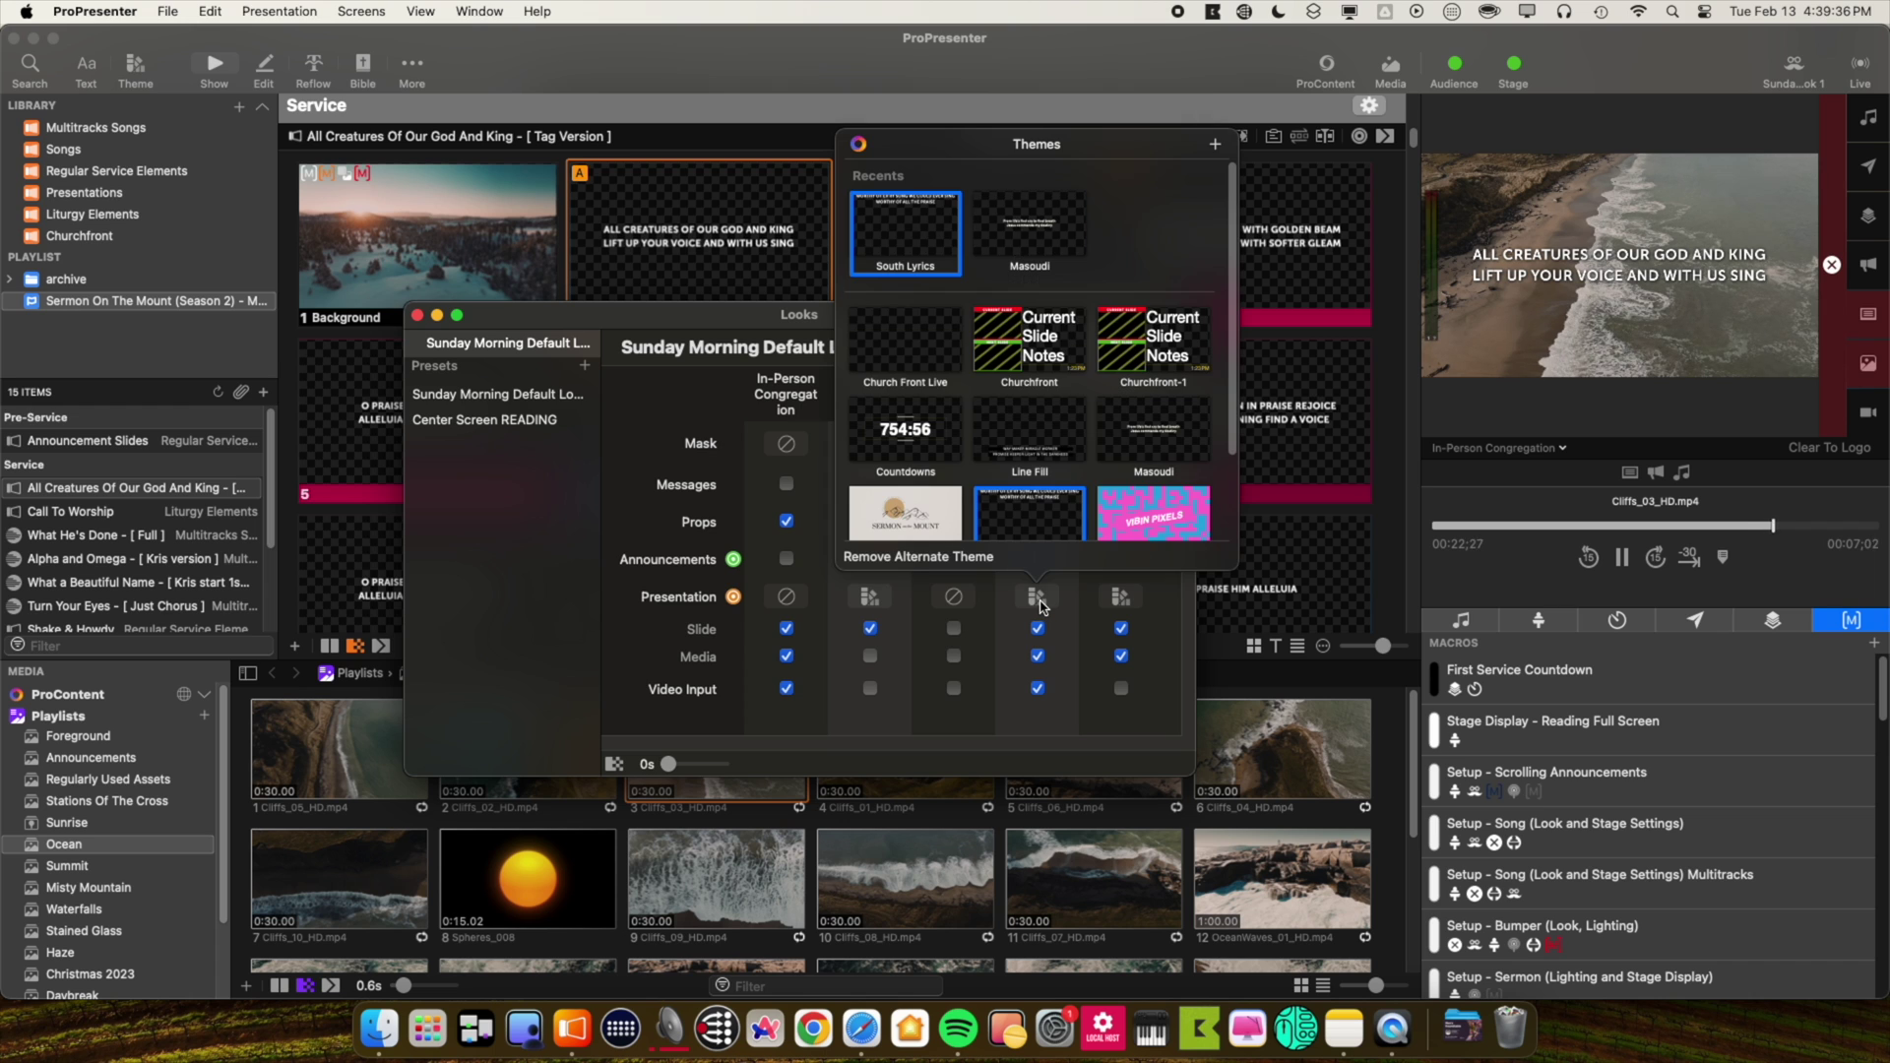
{"action": "left_click", "coordinate": [882, 215]}
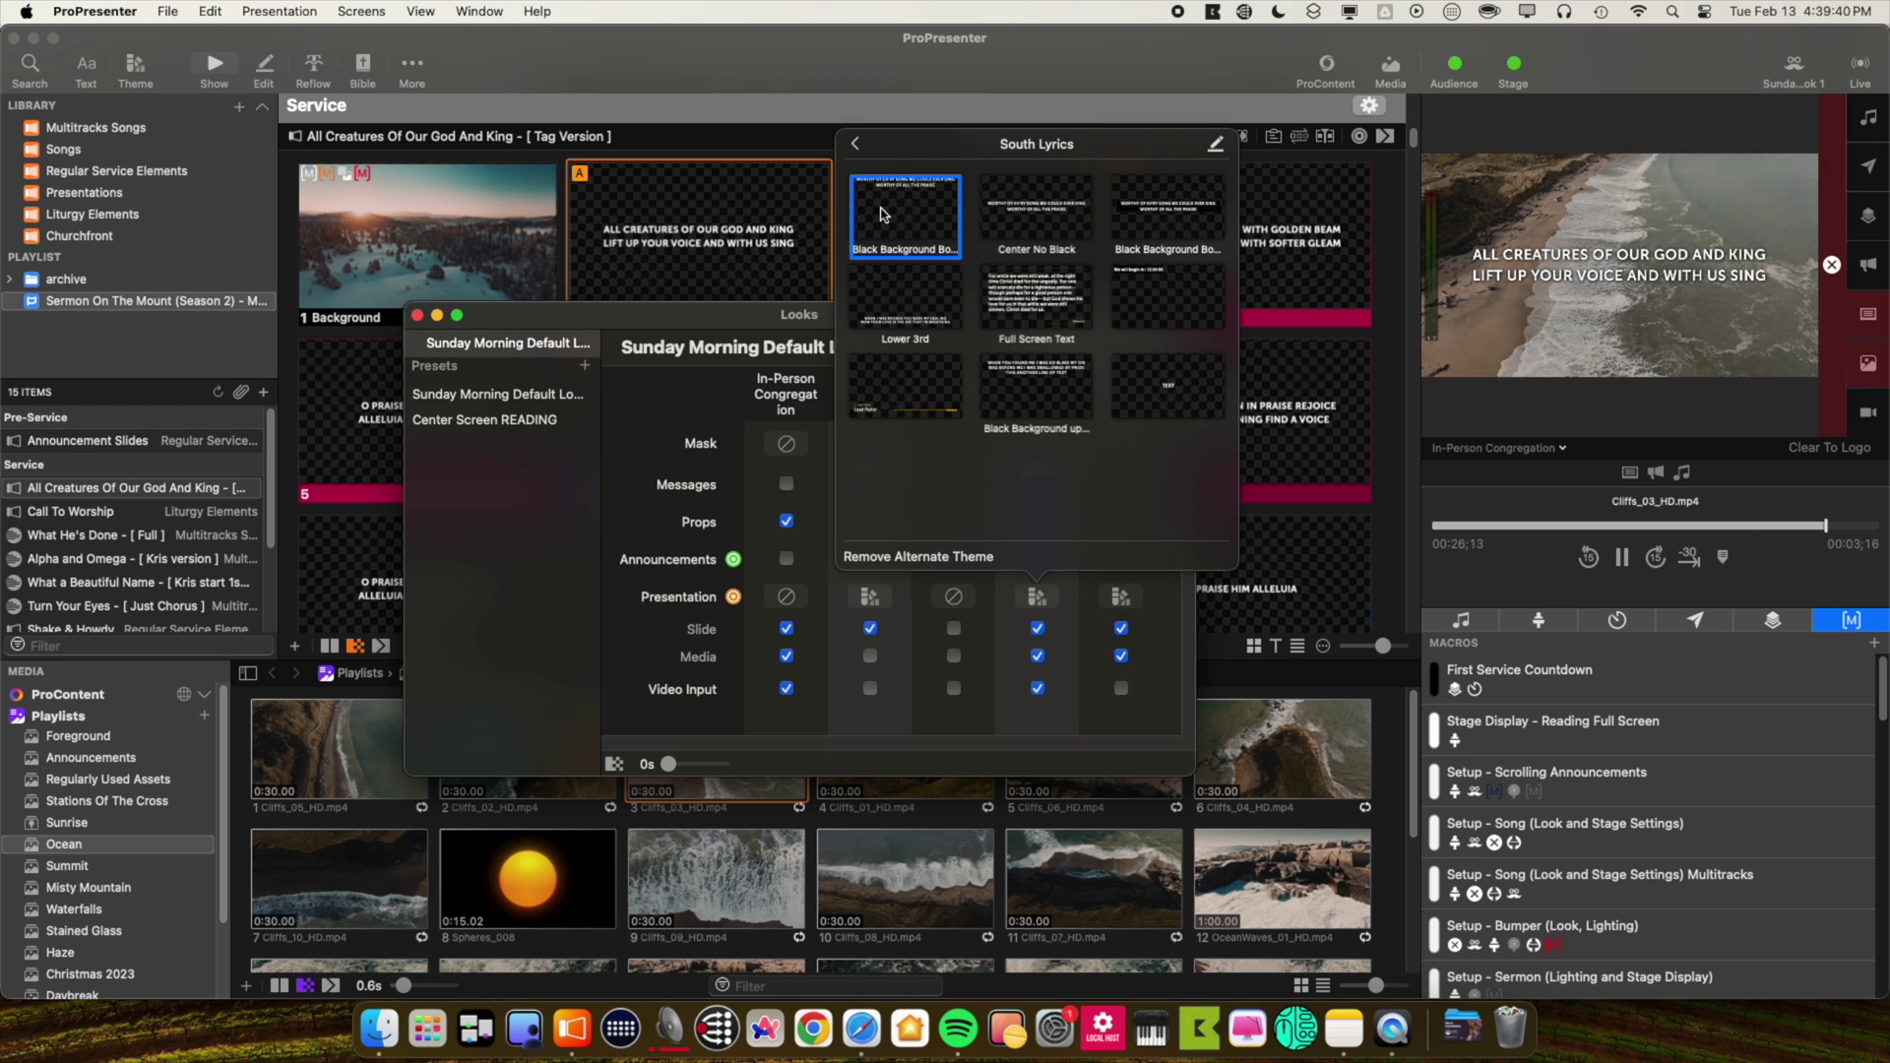
{"action": "left_click", "coordinate": [717, 145]}
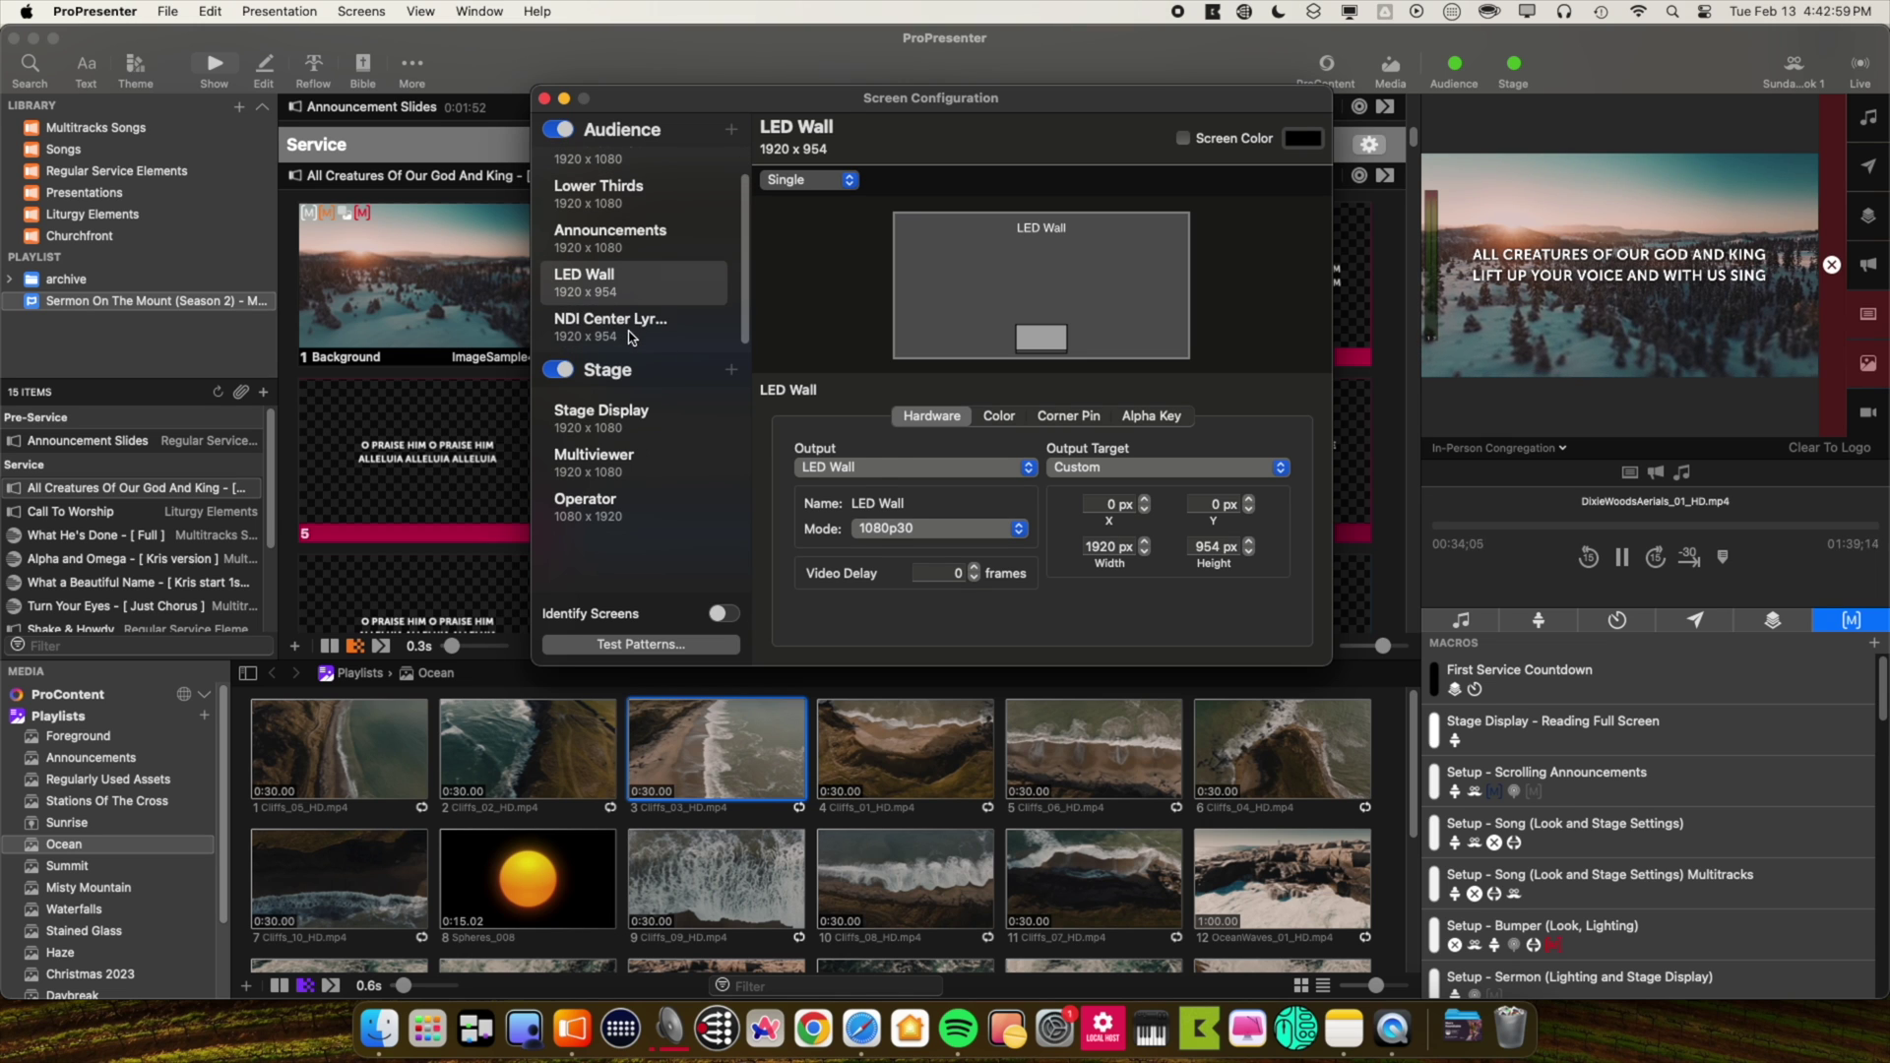
- Compare the NDI Center Lyrics Out and LED Wall screen settings, ending on NDI Center Lyrics Out
{"action": "left_click", "coordinate": [627, 335]}
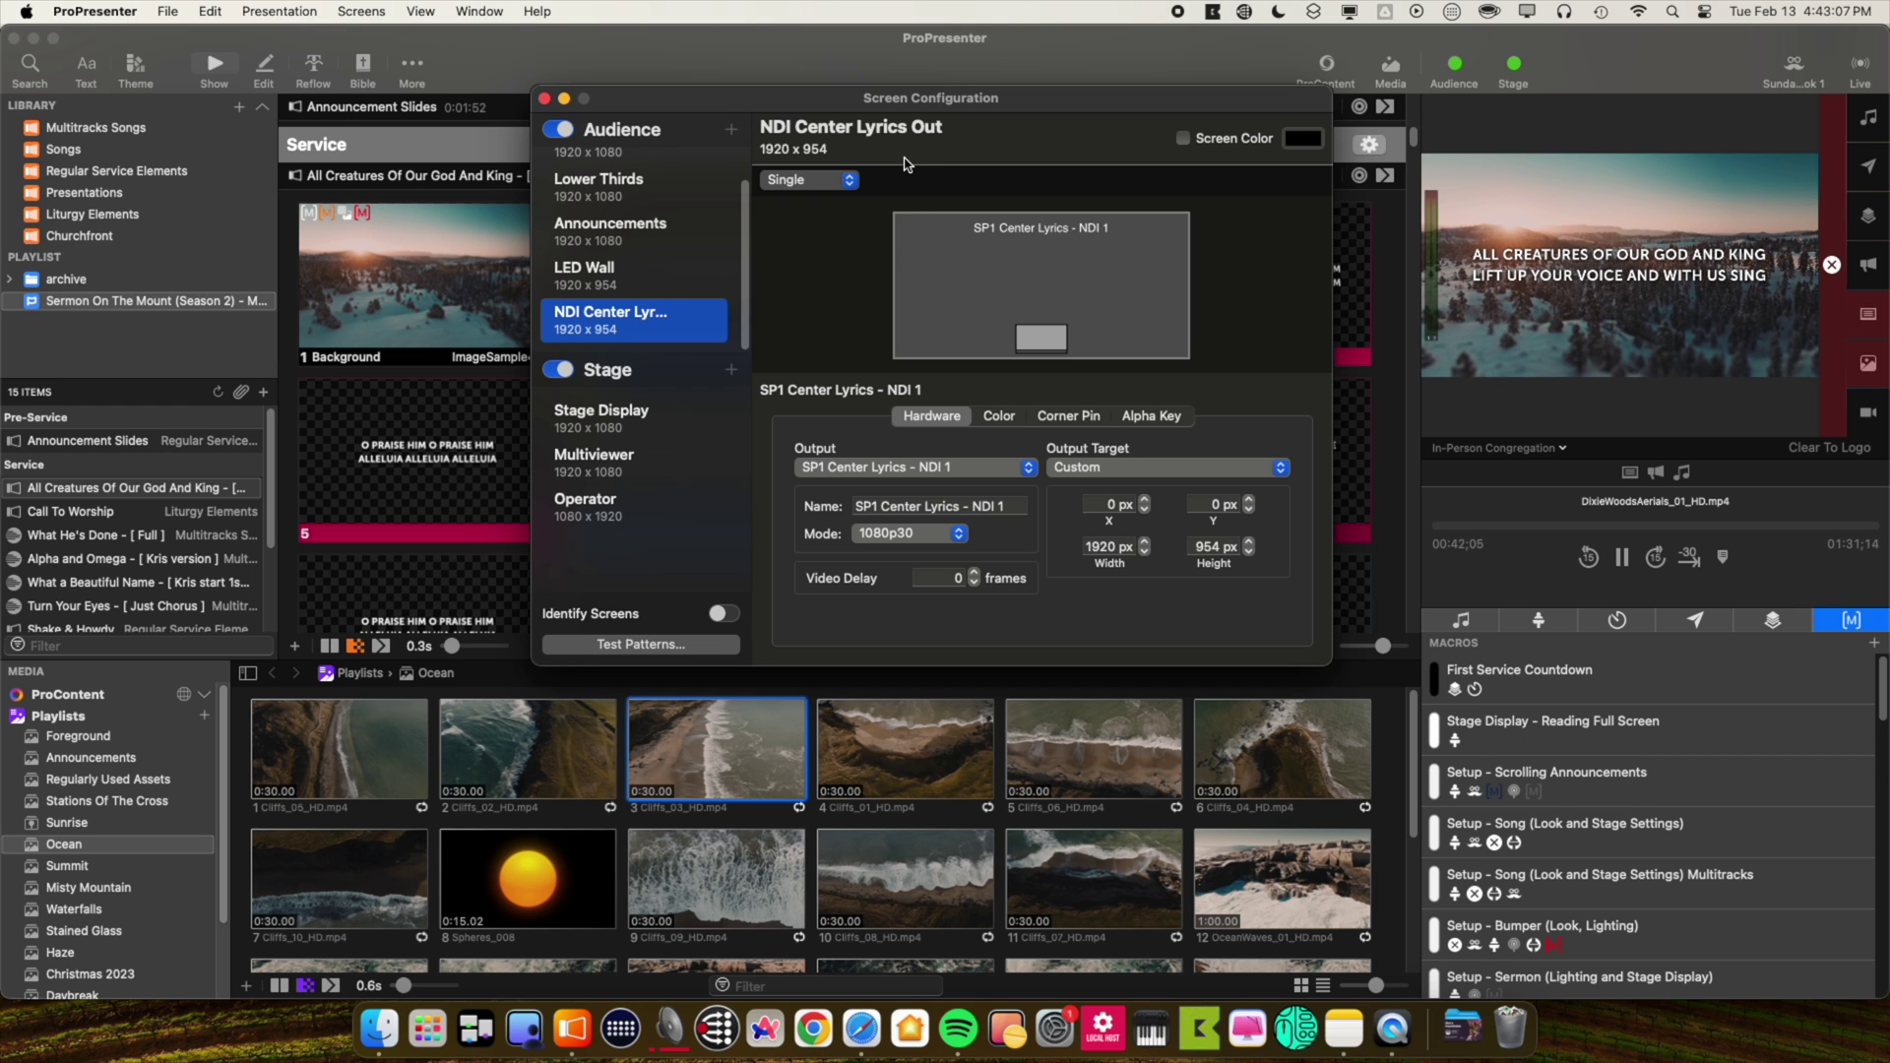
{"action": "left_click", "coordinate": [651, 274]}
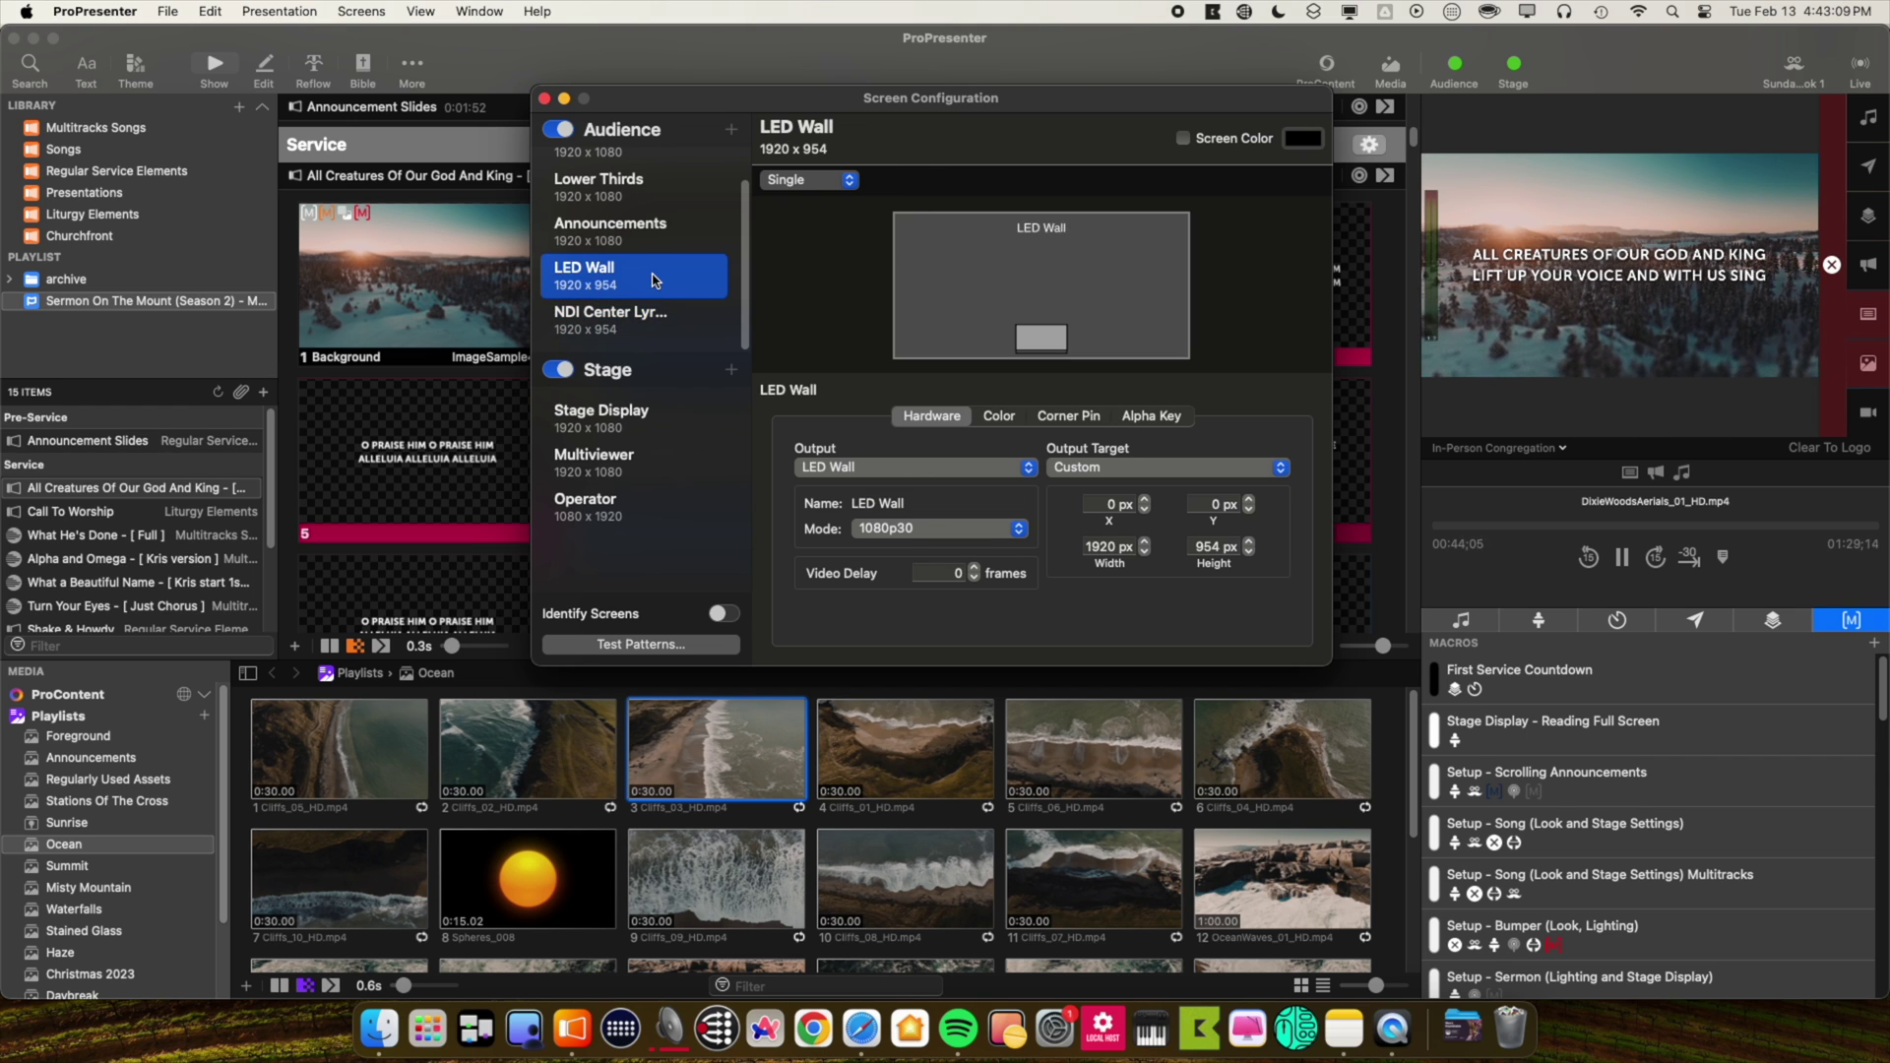
{"action": "left_click", "coordinate": [677, 341]}
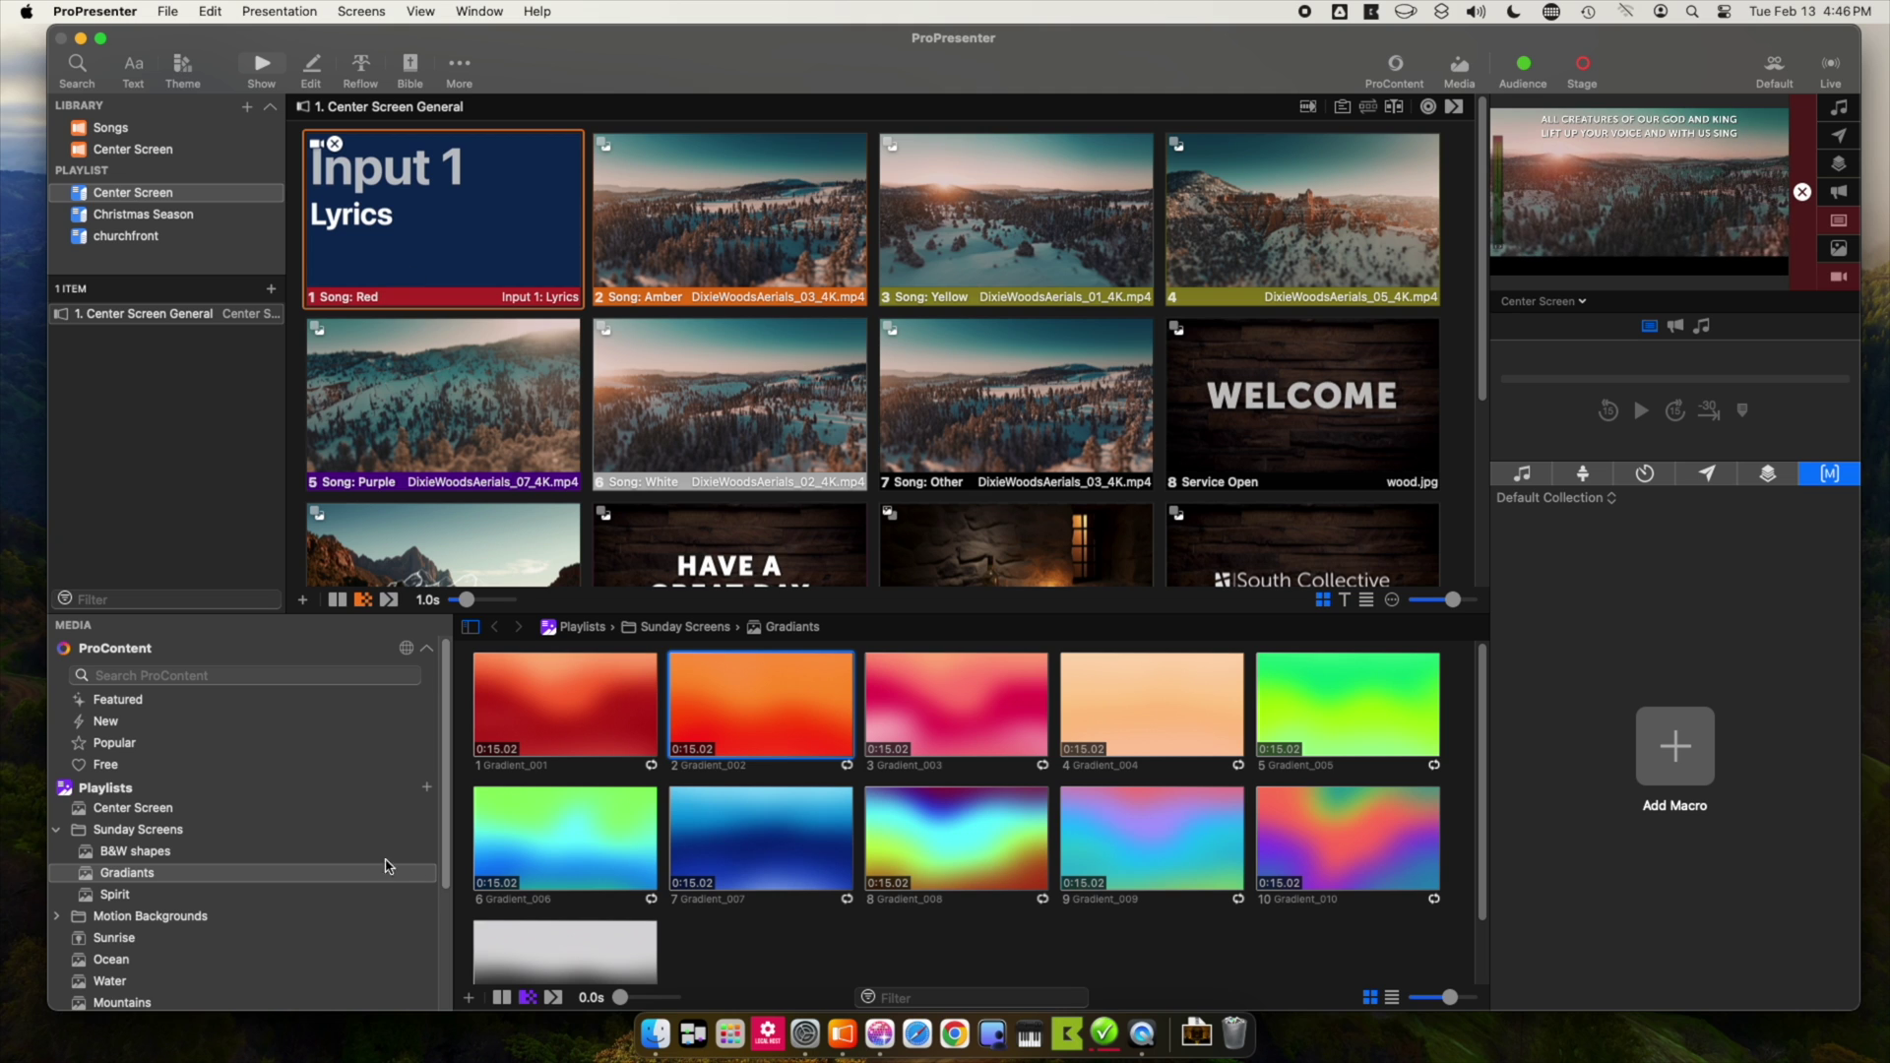
- Open the Video Input playlist containing Input 1 Lyrics and Input 2
{"action": "scroll", "coordinate": [249, 885], "scroll_direction": "down", "scroll_amount": 5}
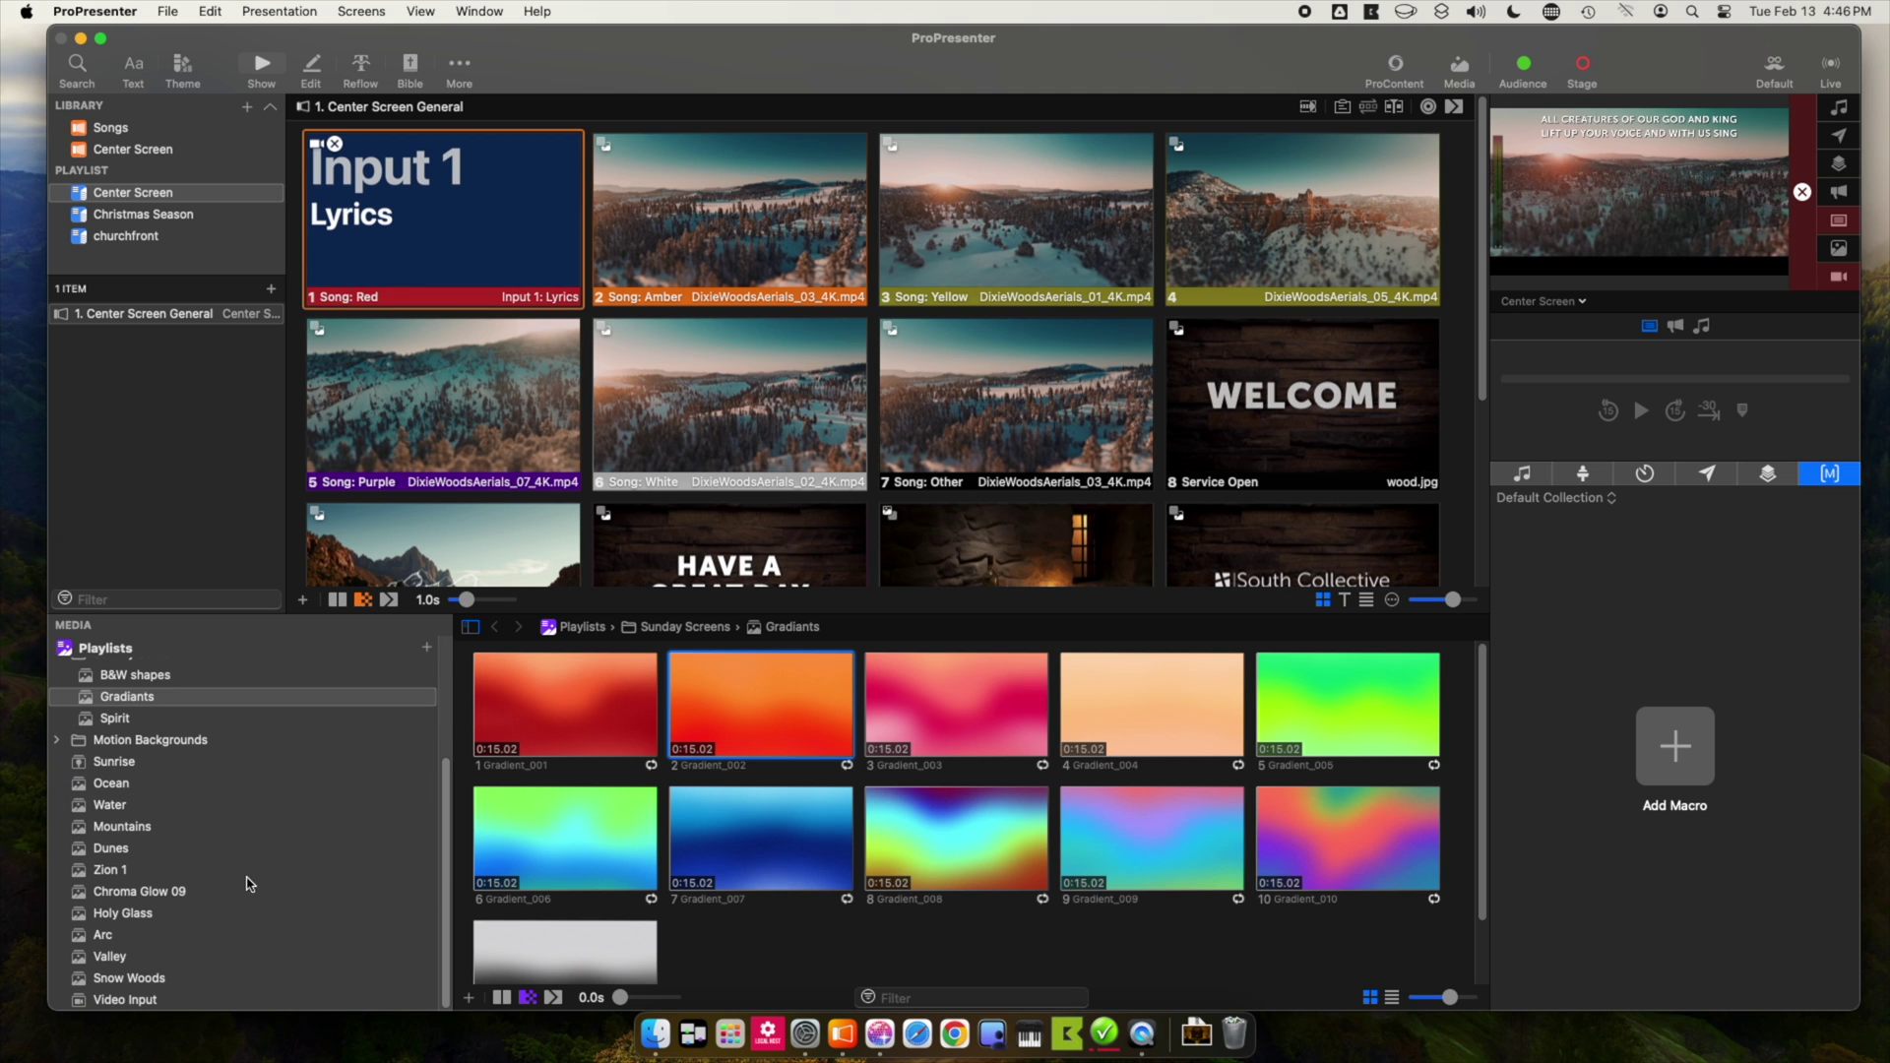
{"action": "left_click", "coordinate": [125, 999]}
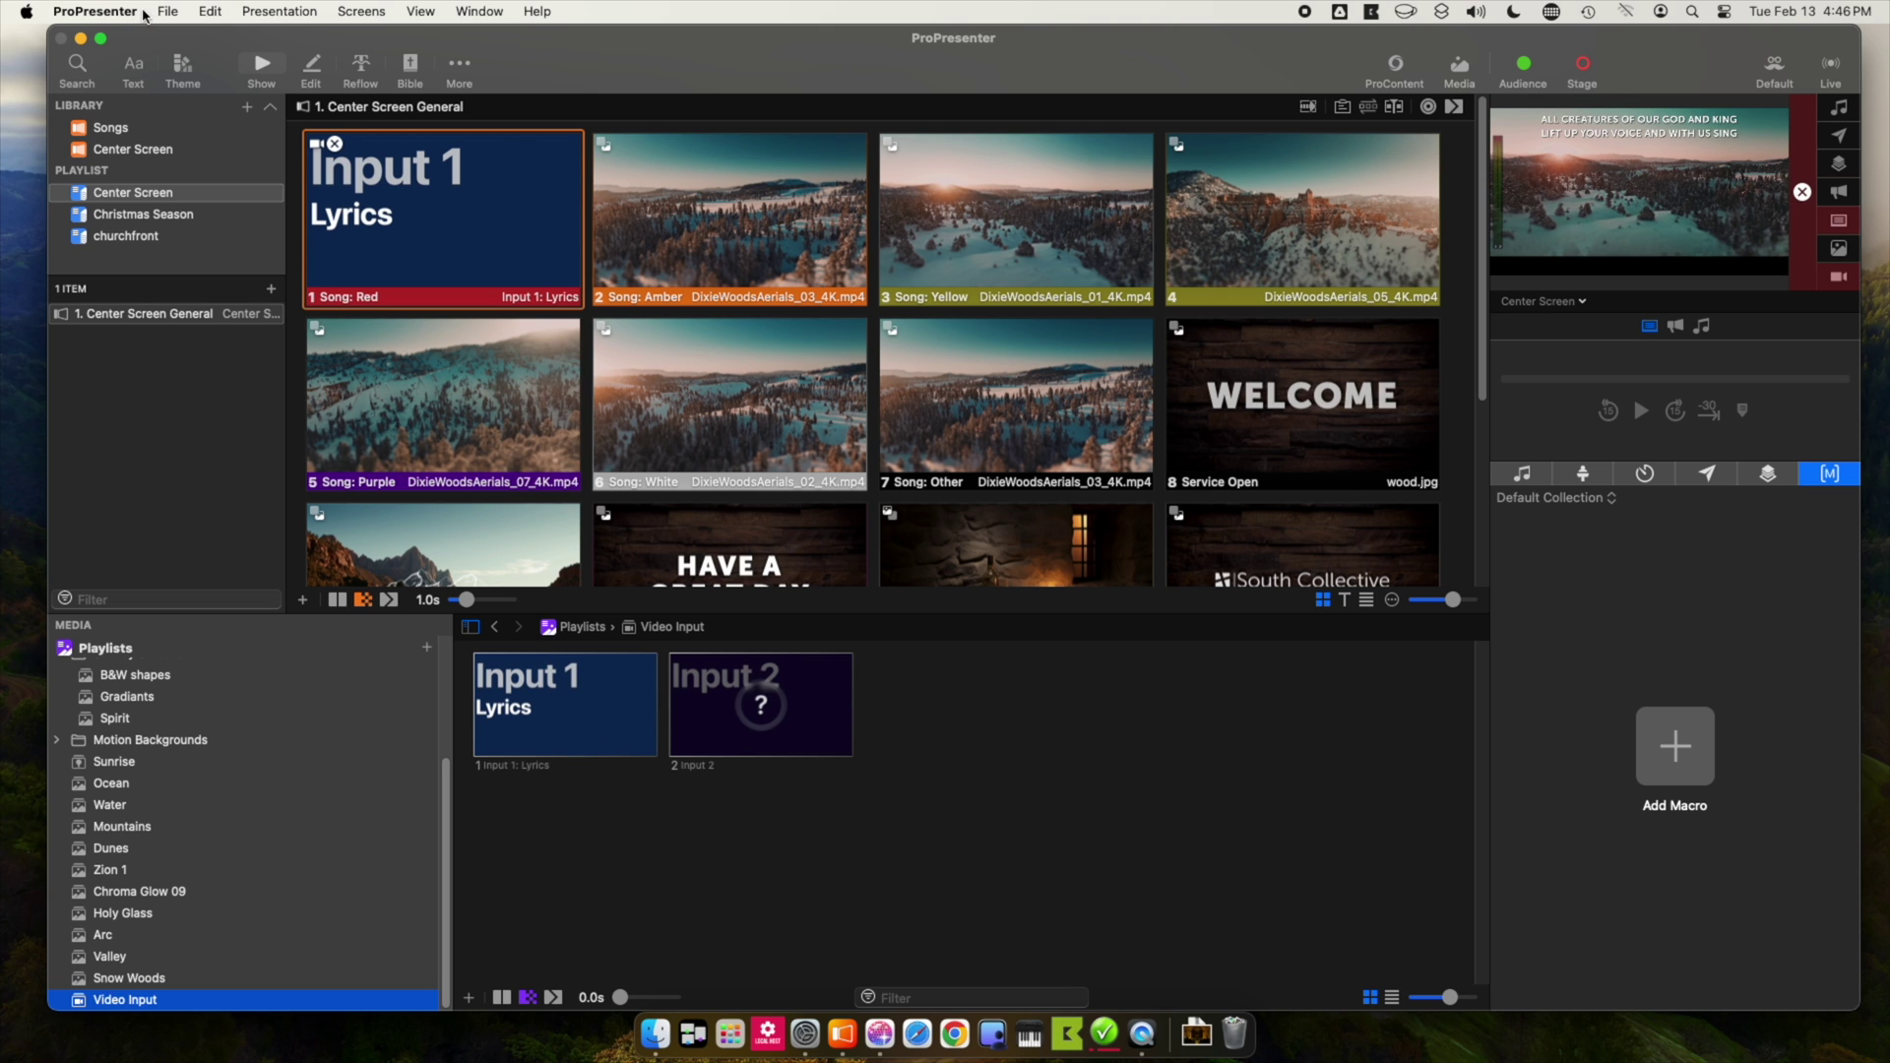
{"action": "left_click", "coordinate": [157, 12]}
{"action": "mouse_move", "coordinate": [207, 94]}
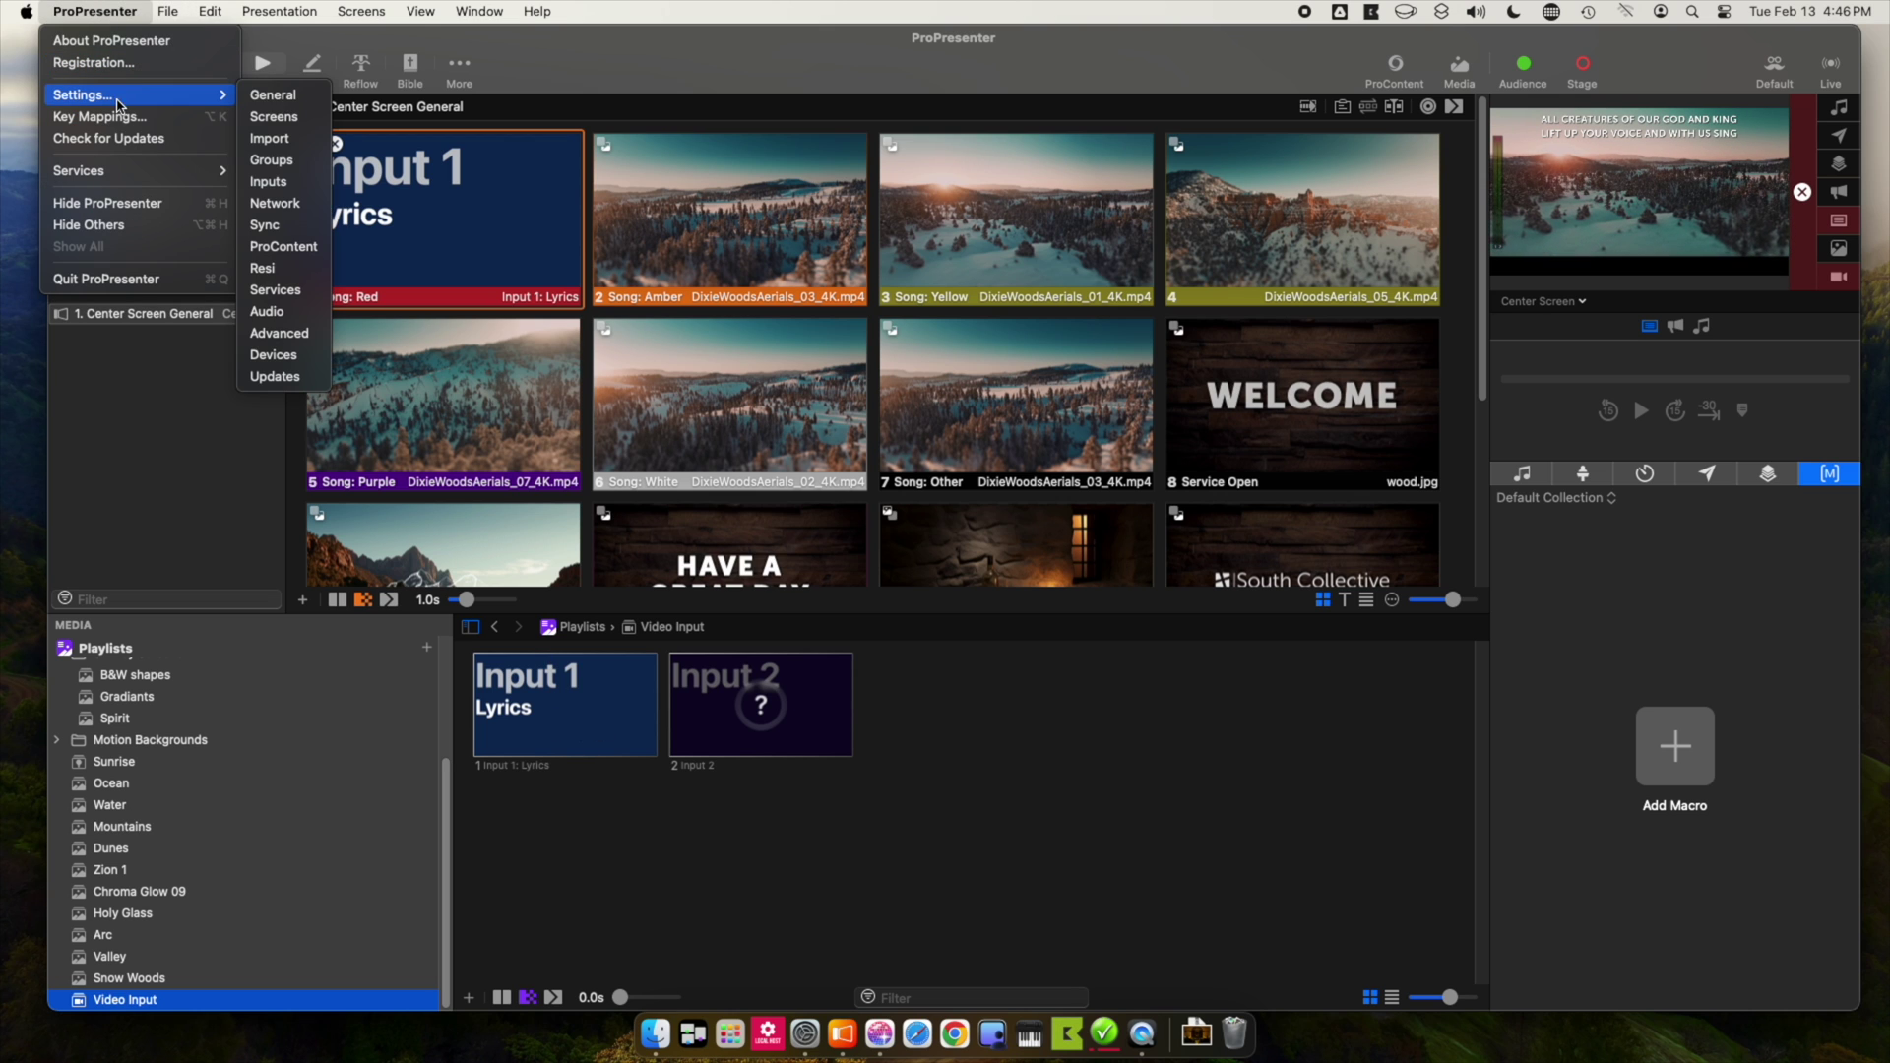
{"action": "left_click", "coordinate": [281, 185]}
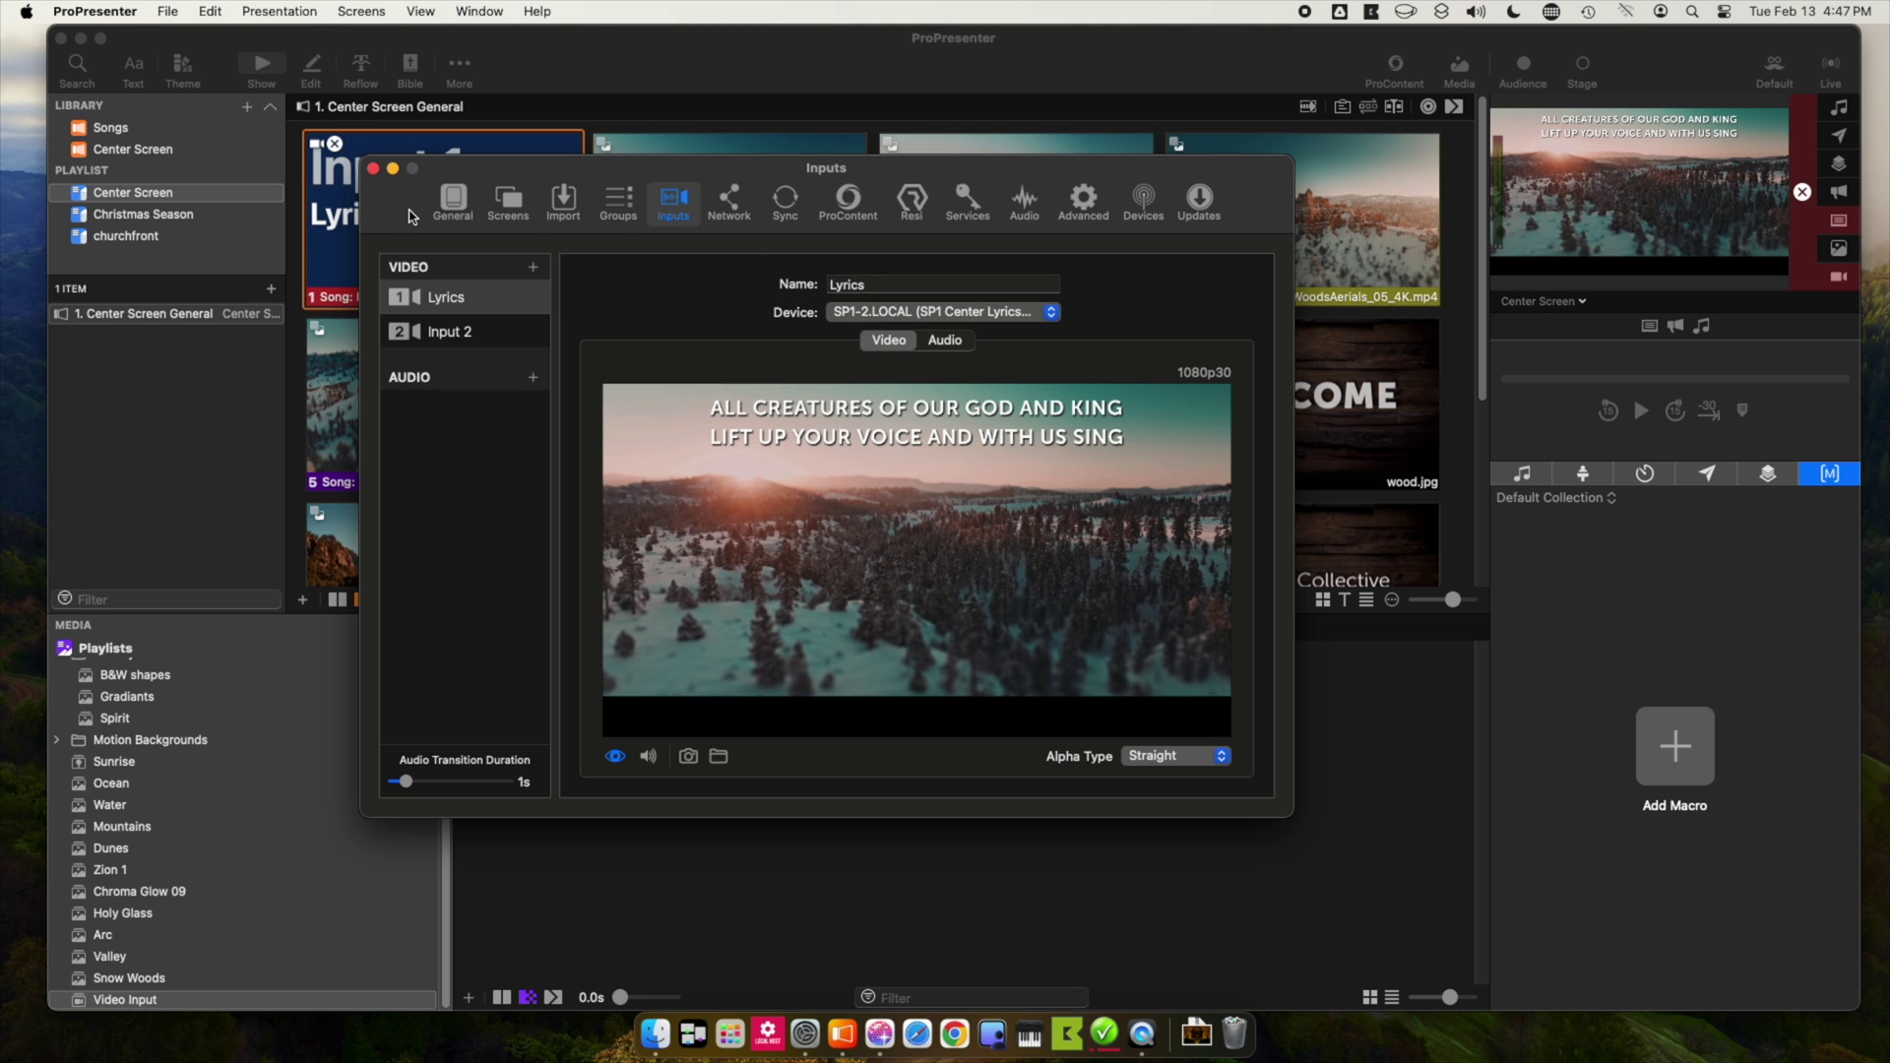
{"action": "left_click", "coordinate": [373, 169]}
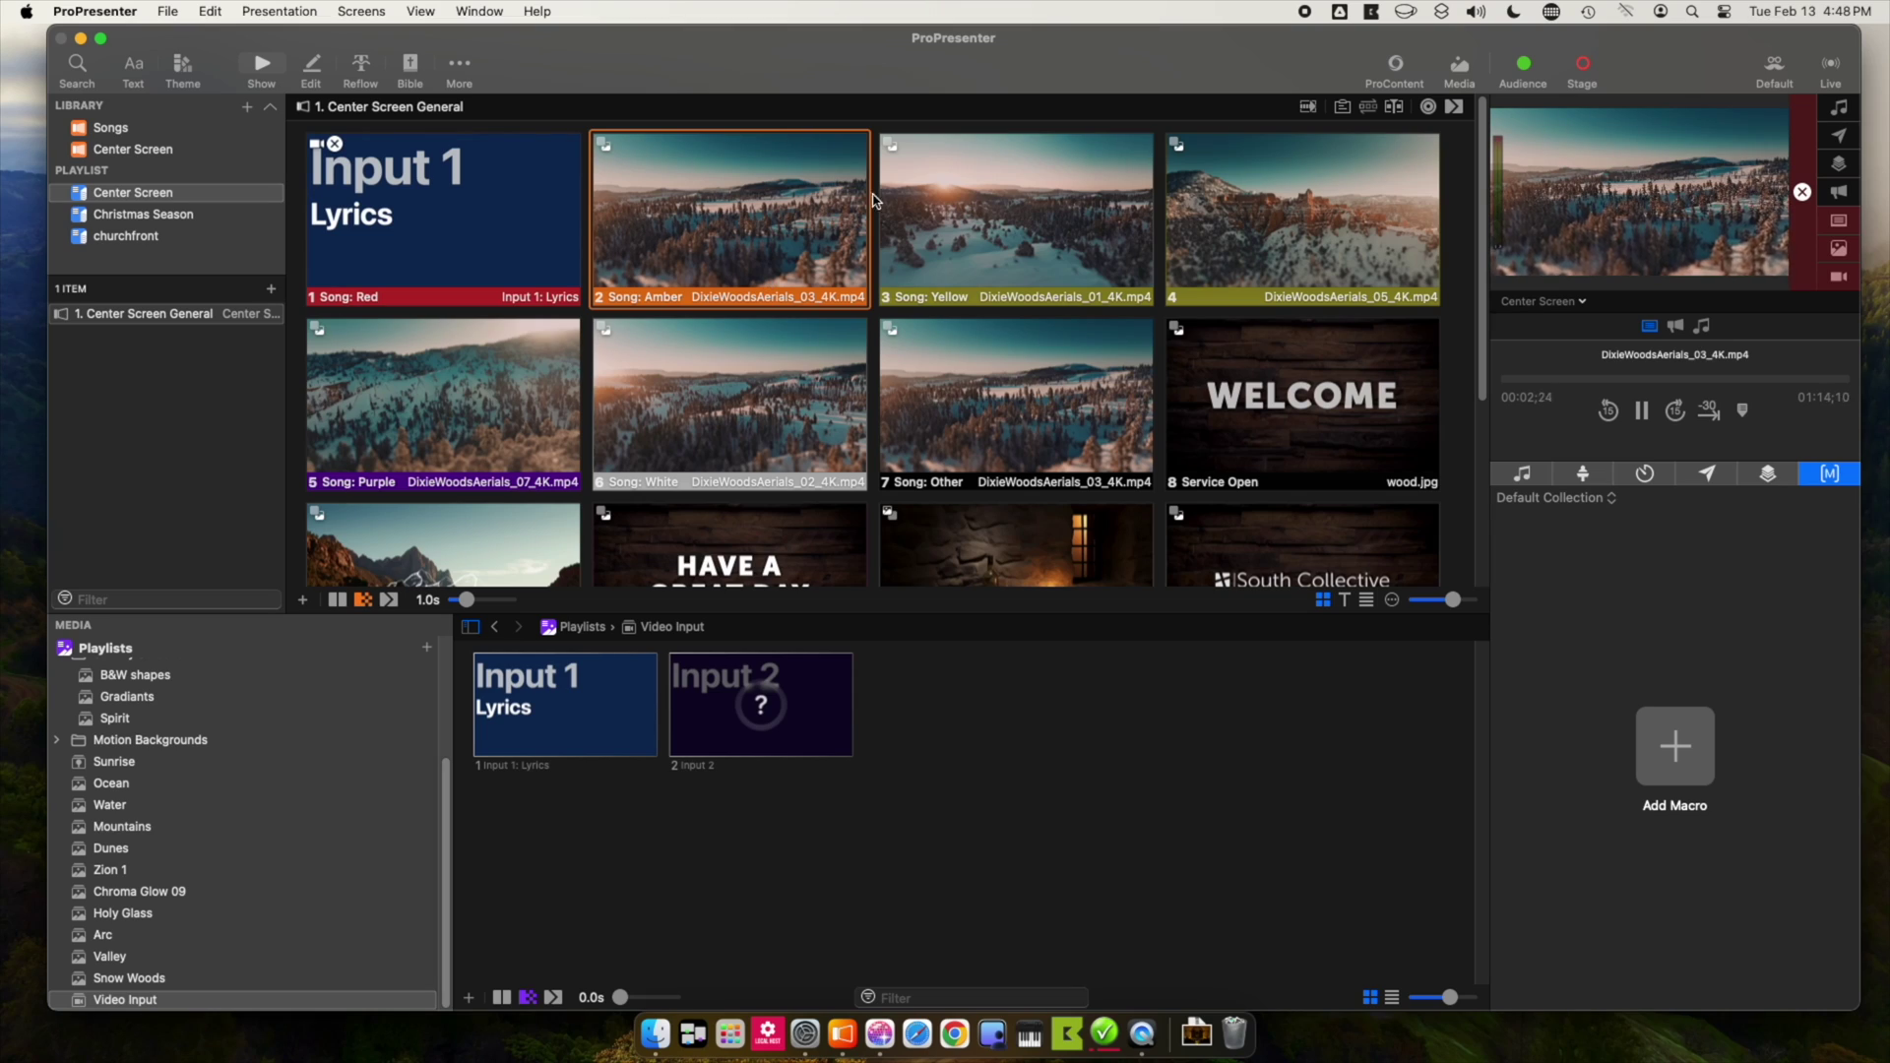
- Trigger slide 3 'Song: Yellow' in the Center Screen General presentation
{"action": "left_click", "coordinate": [1084, 225]}
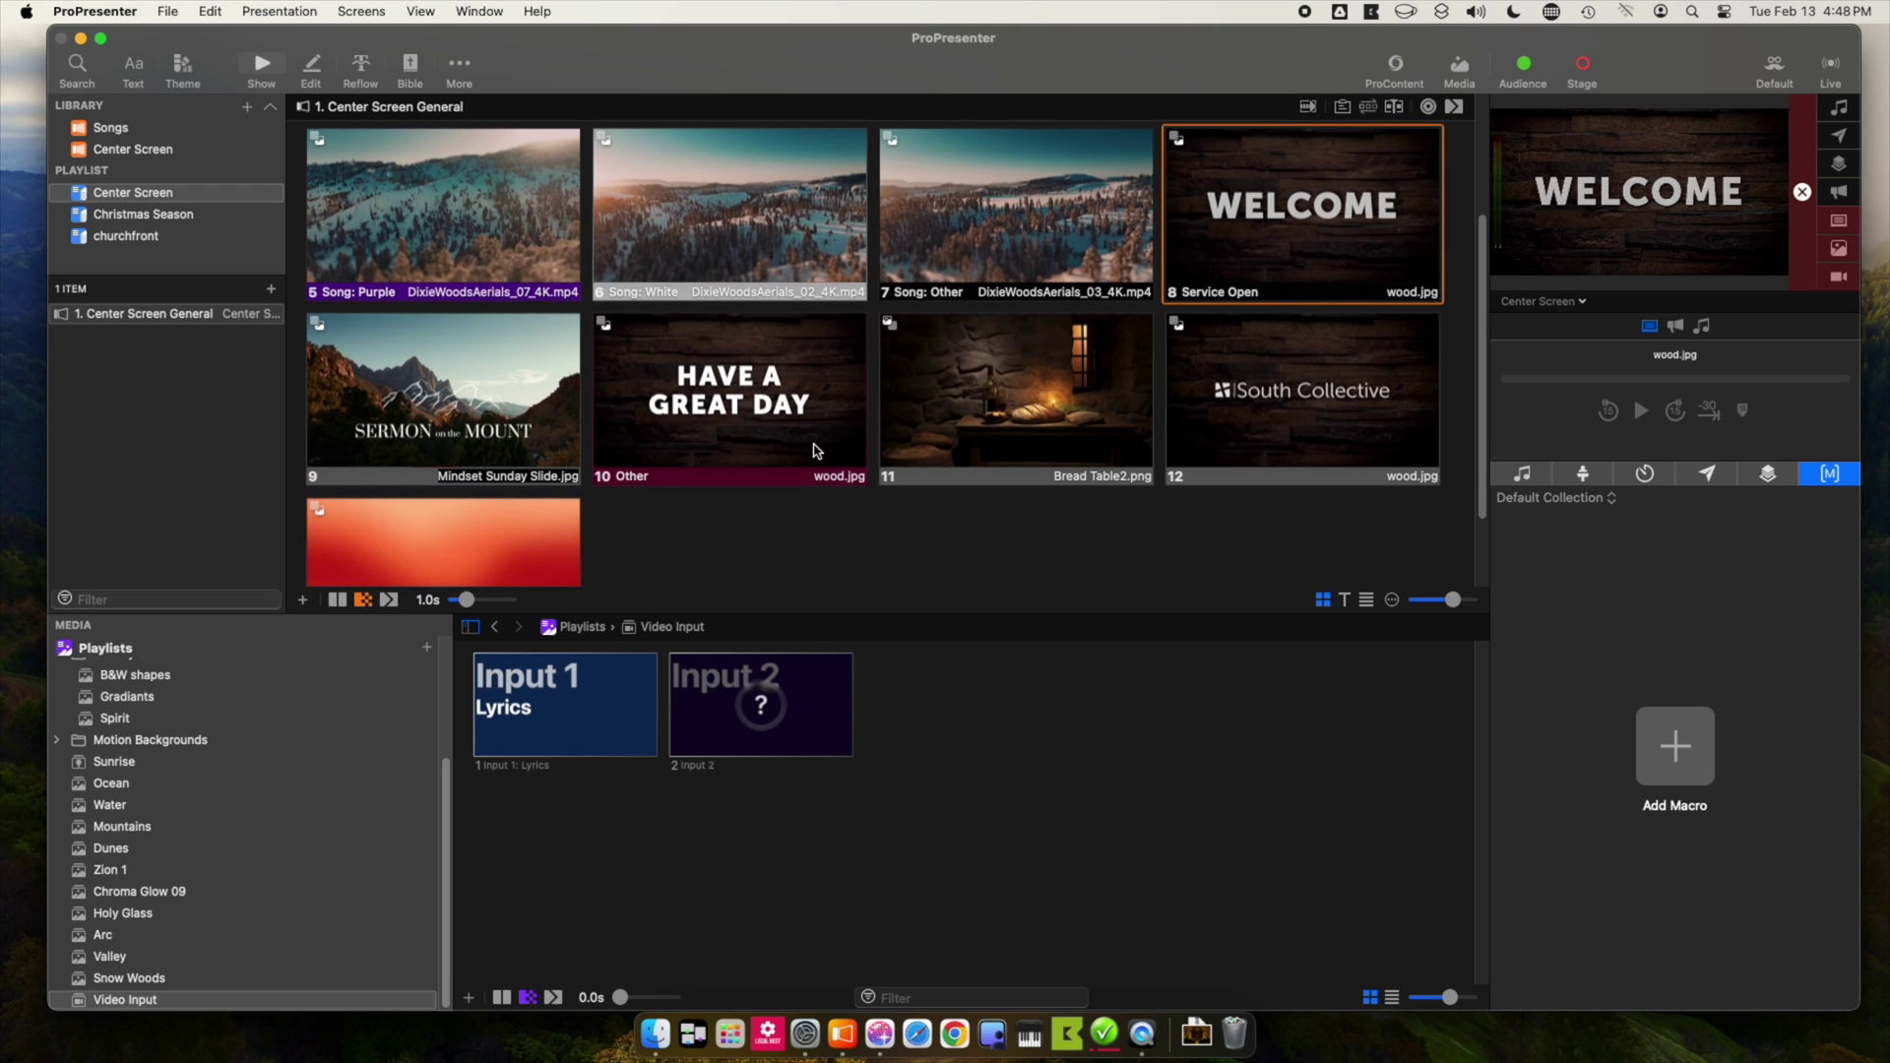
- Send slide 9, the SERMON on the MOUNT image, live in place of the WELCOME slide
{"action": "left_click", "coordinate": [495, 408]}
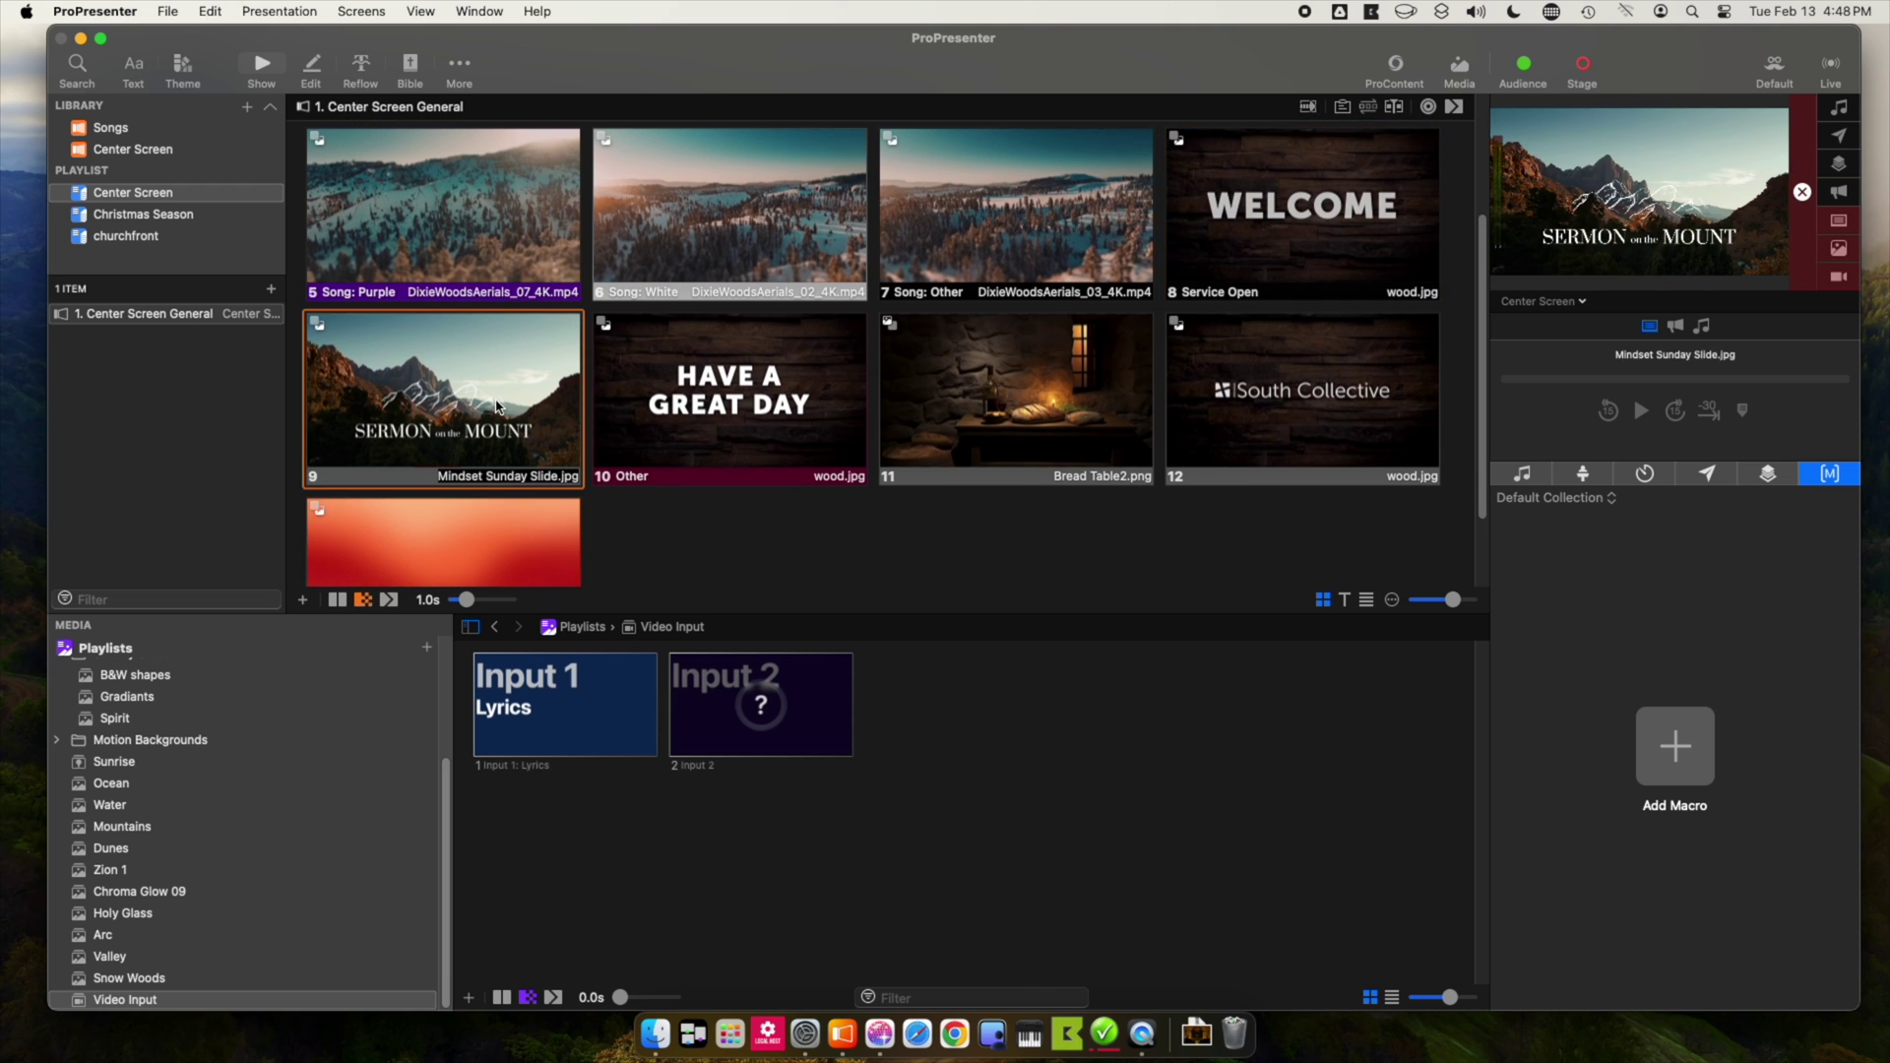